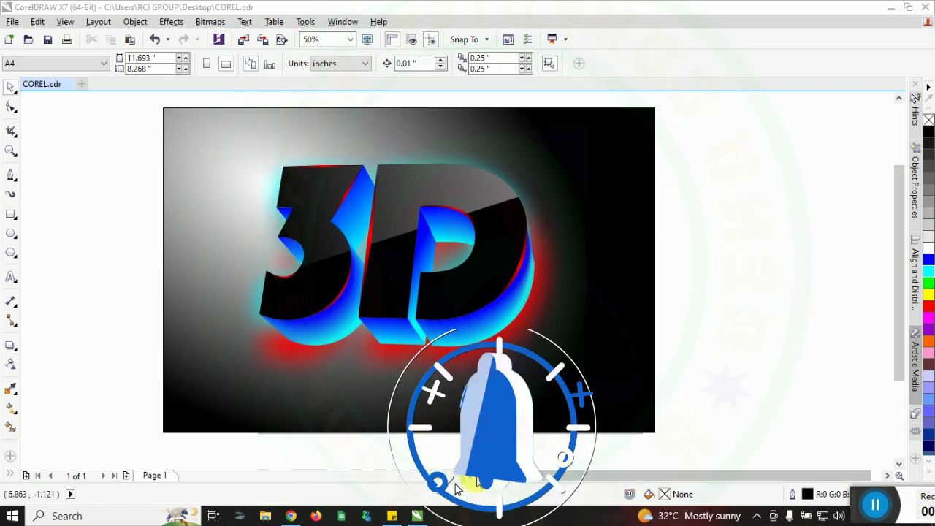
Move the finished 3D artwork to leave empty canvas beside it and scale it down to about 11.16 × 7.37 in
left_click(470, 476)
left_click(470, 477)
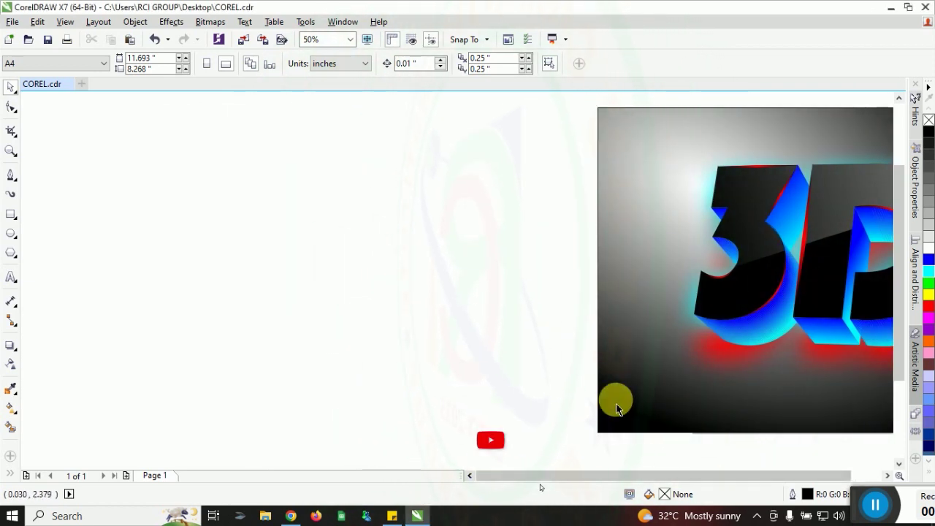
scroll(504, 431, "down", 2)
left_click_drag(490, 247, 816, 418)
left_click_drag(799, 267, 732, 313)
left_click_drag(668, 330, 716, 282)
scroll(714, 284, "up", 2)
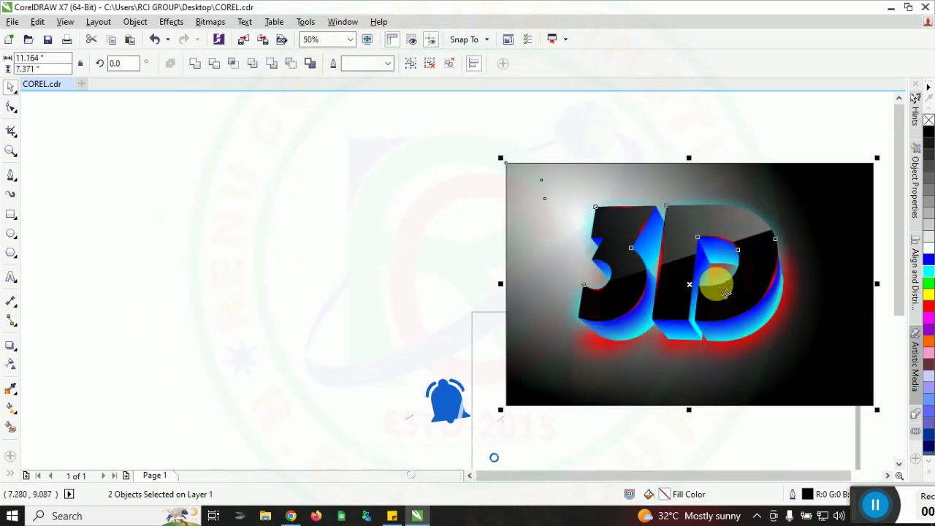
left_click(219, 318)
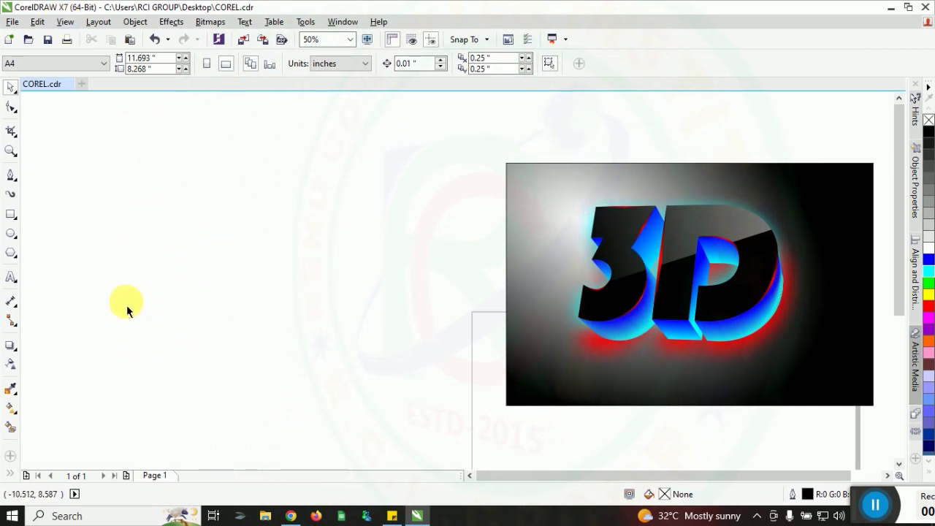
Add the artistic text "3D" on the empty canvas beside the artwork and enlarge it to about 9.99 × 6.17 in
left_click(10, 277)
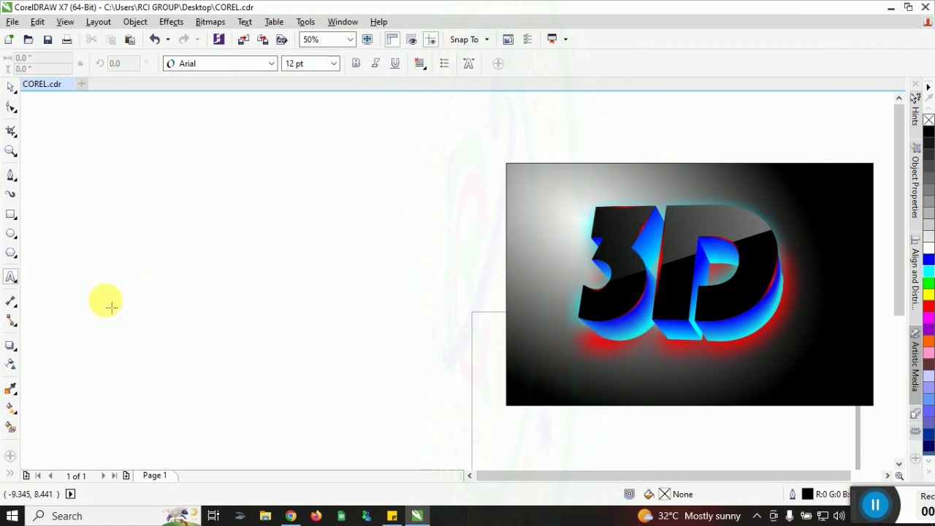
left_click(151, 246)
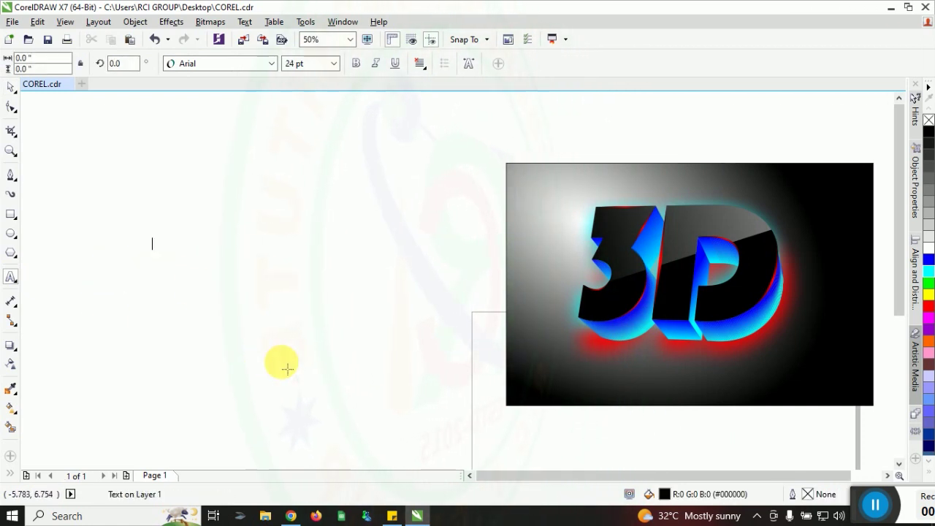
key("Escape")
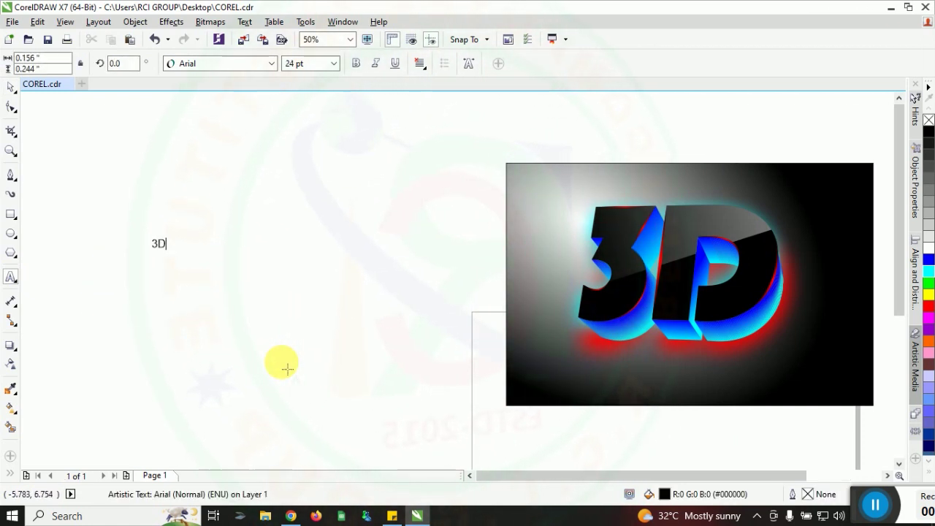
type("3D")
key("Escape")
left_click(13, 87)
left_click_drag(174, 255, 427, 412)
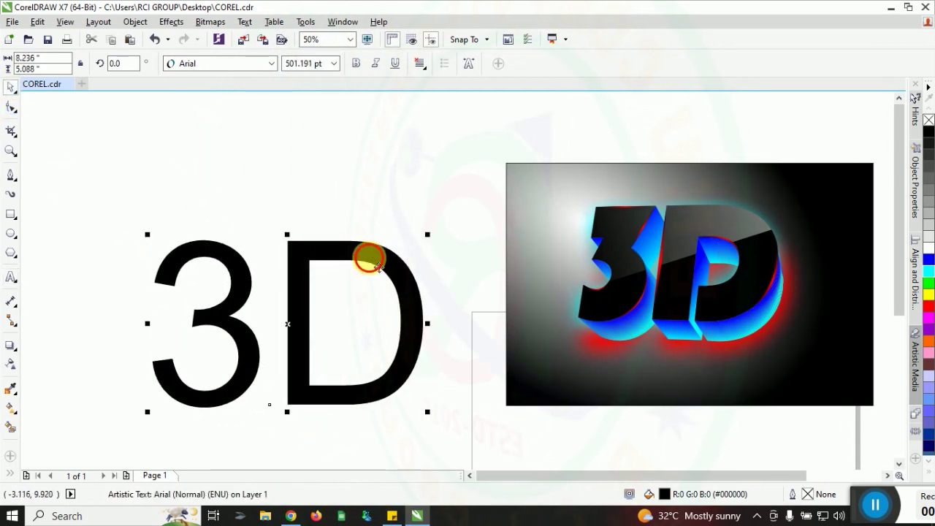
left_click_drag(377, 268, 362, 246)
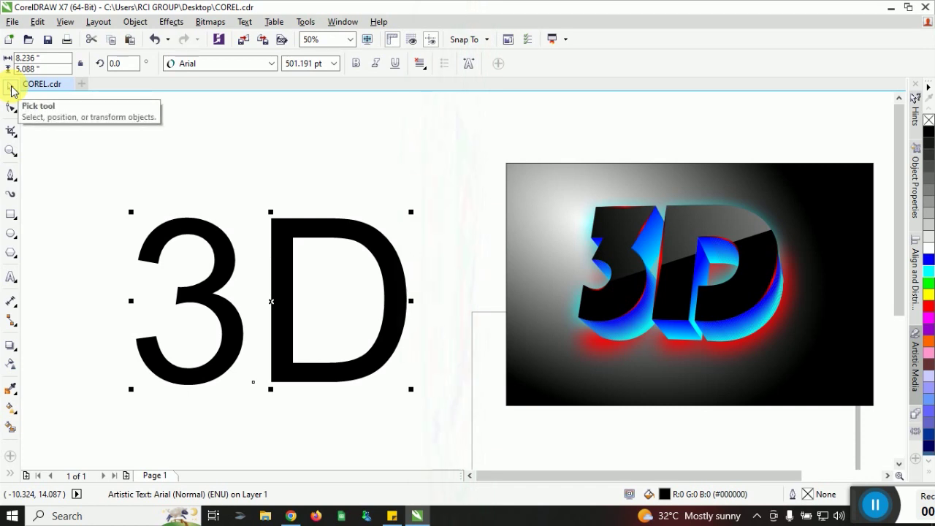
left_click_drag(869, 504, 853, 438)
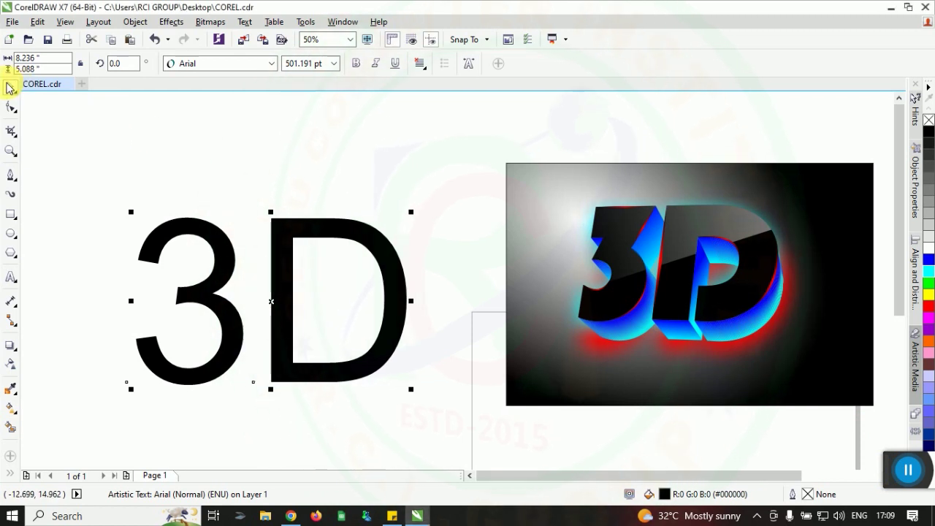
left_click_drag(411, 212, 468, 175)
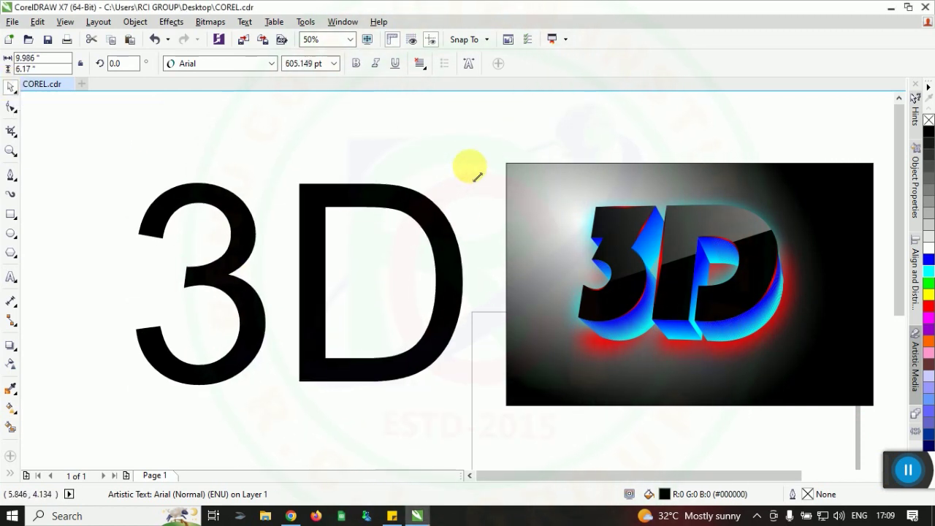
Browse the available fonts and set the new 3D text in Bauhaus 93
left_click(272, 64)
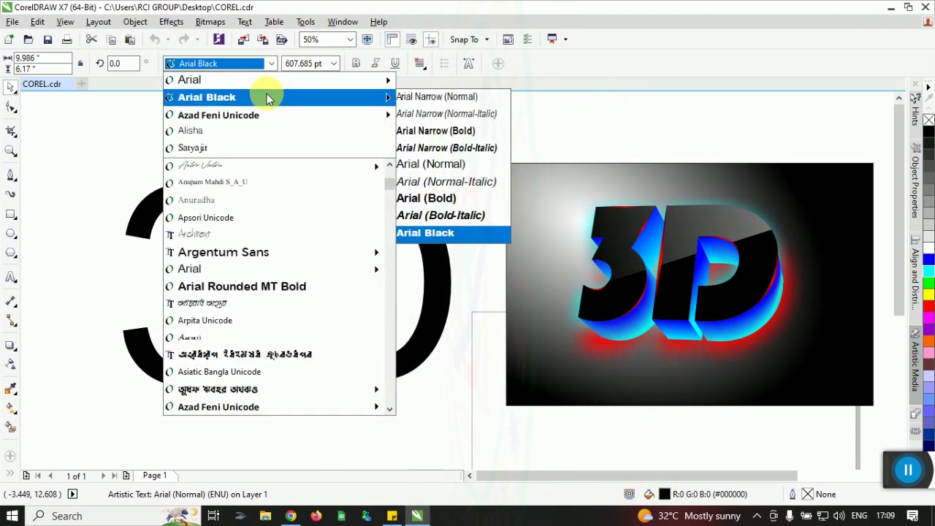
mouse_move(385, 395)
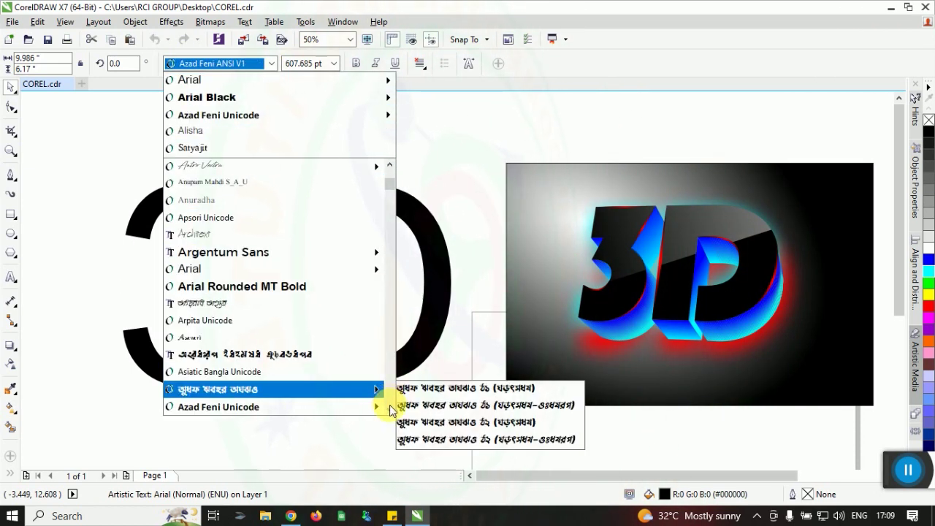
mouse_move(329, 252)
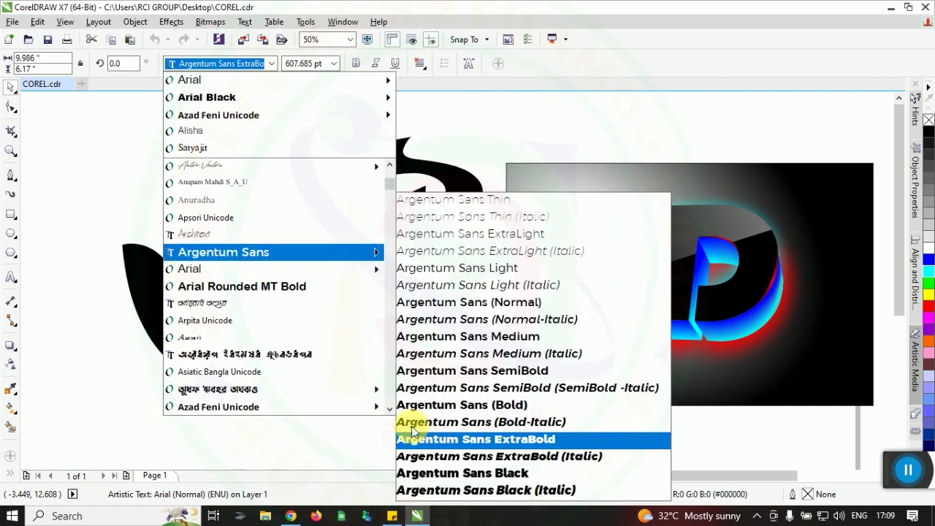
left_click(391, 165)
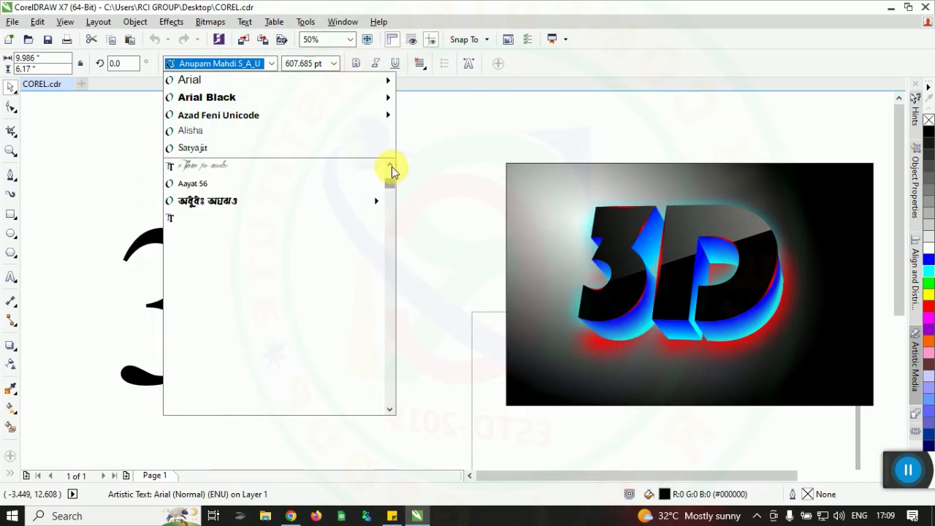
left_click(391, 410)
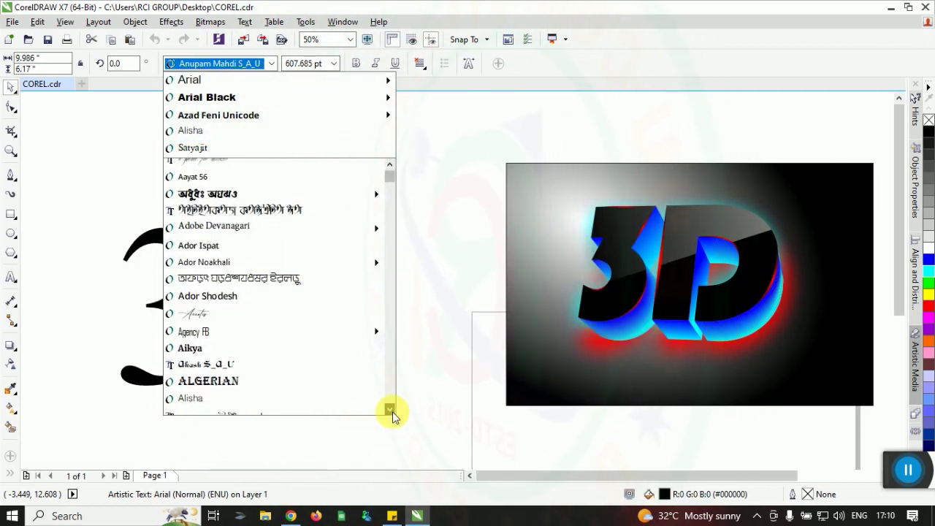
scroll(392, 411, "down", 6)
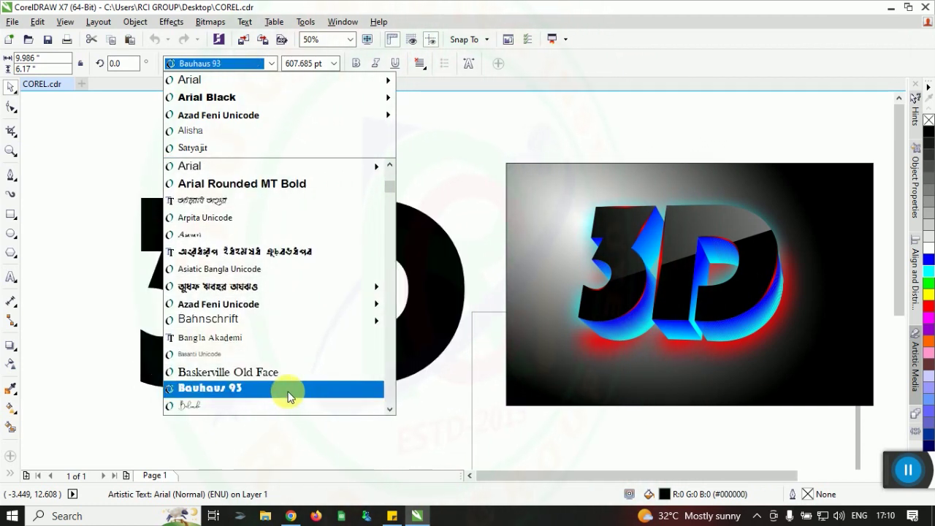
left_click(288, 390)
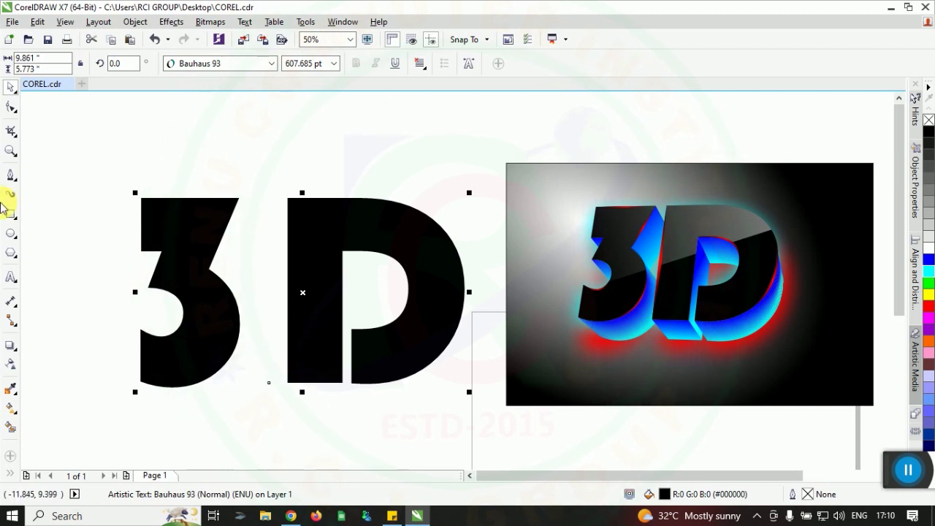
Tighten the letter spacing of the 3D text until it is about 8.78 in wide
left_click(11, 109)
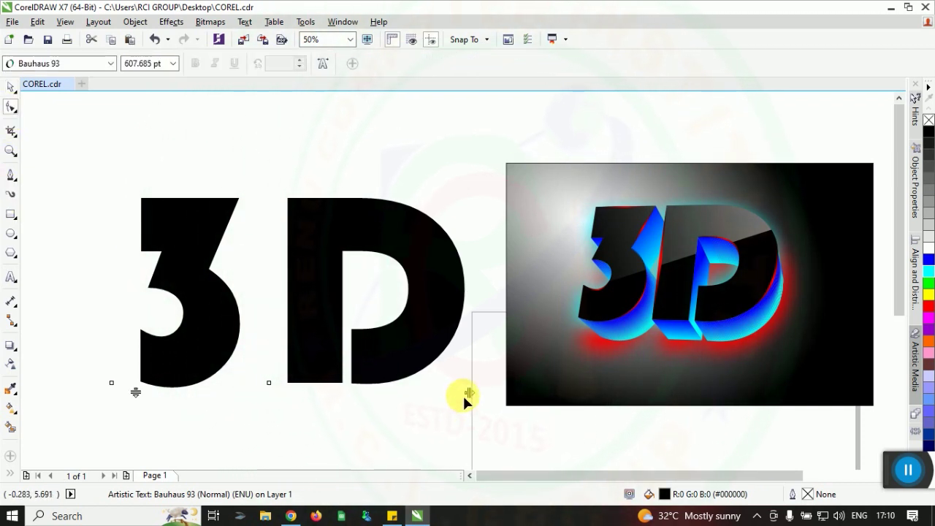
left_click_drag(471, 393, 433, 393)
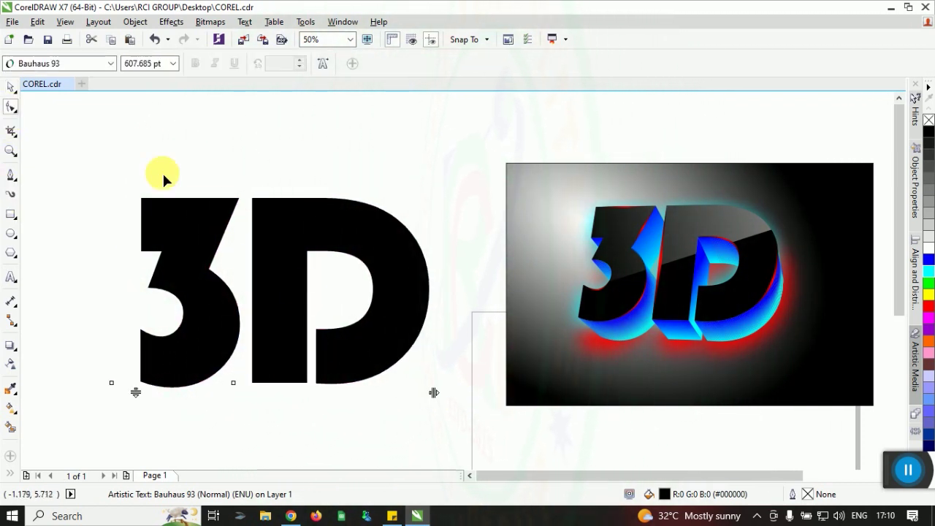
left_click(12, 87)
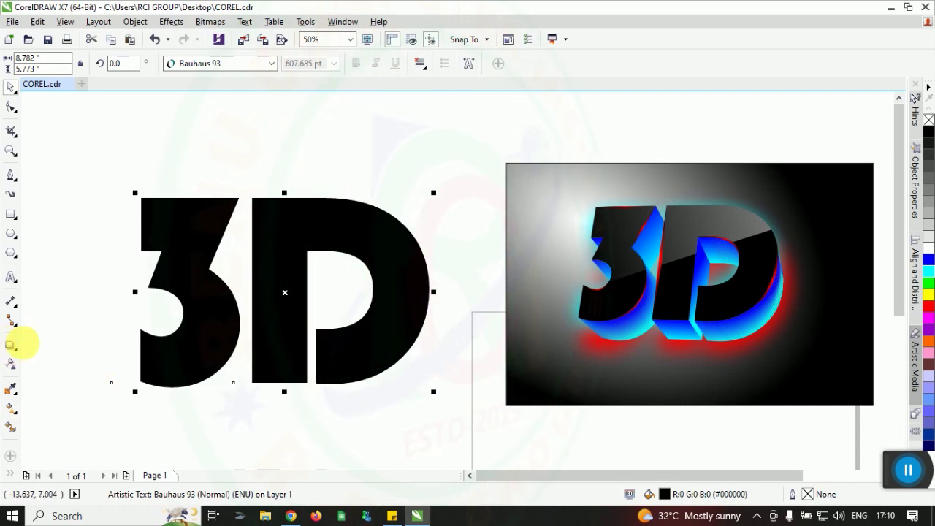
Extrude the 3D text diagonally downward, placing the vanishing point at about 3.25 in, -4.98 in
left_click(13, 351)
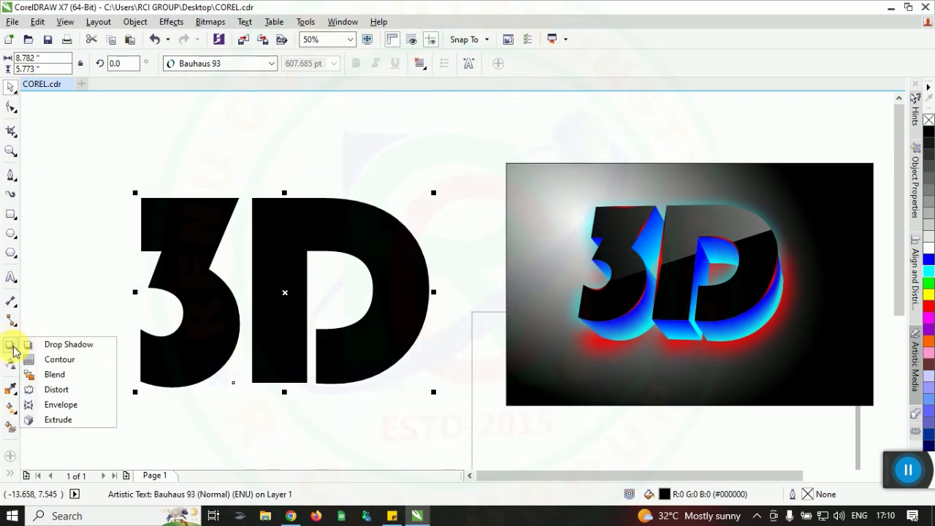
left_click(13, 350)
left_click(13, 351)
left_click(13, 350)
left_click(13, 351)
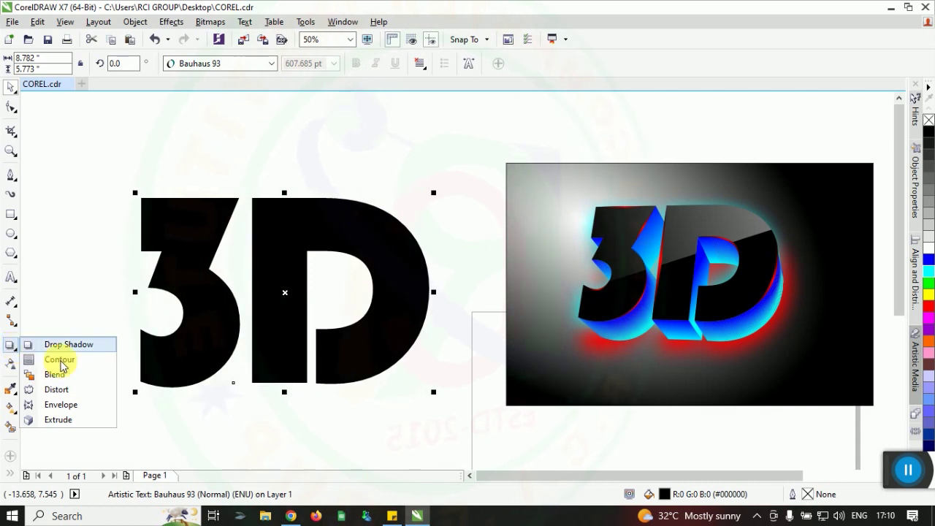
left_click(58, 420)
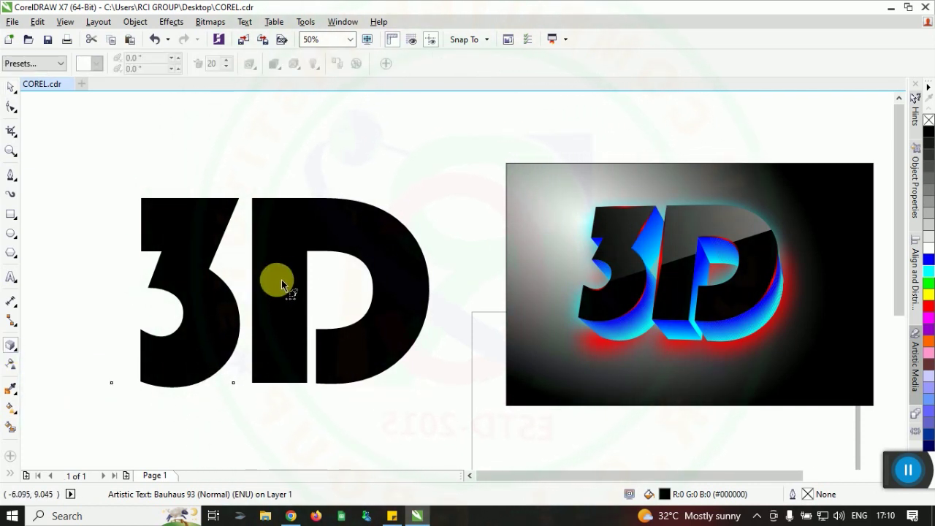
left_click_drag(280, 252, 391, 454)
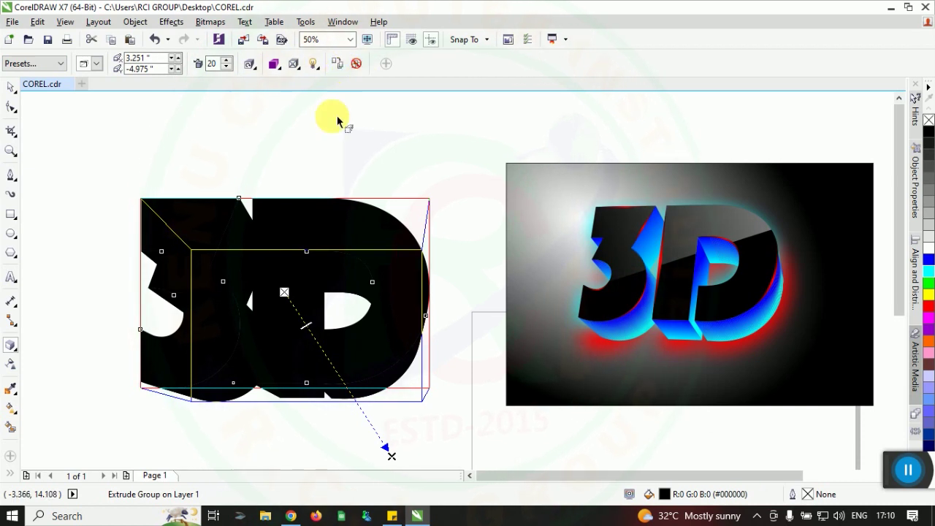
Color the extrusion with shading that runs from blue to cyan
left_click(273, 65)
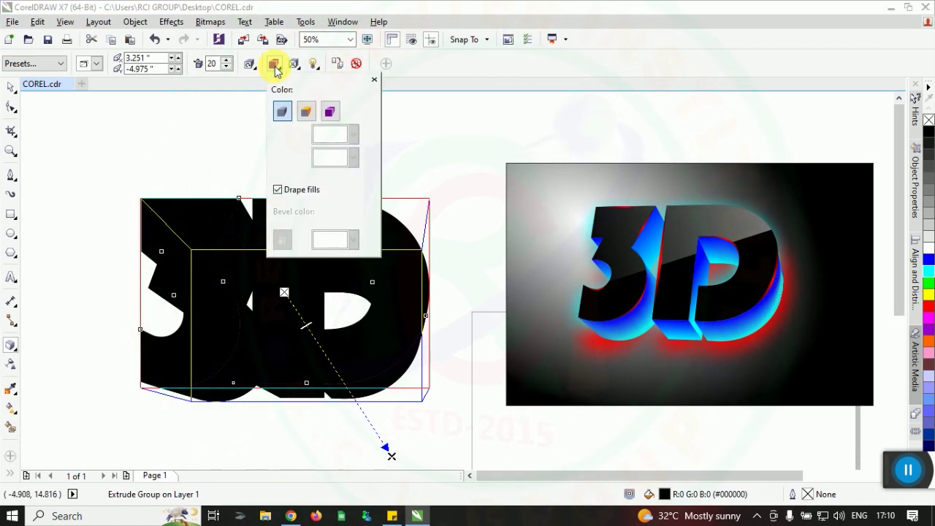
left_click(329, 111)
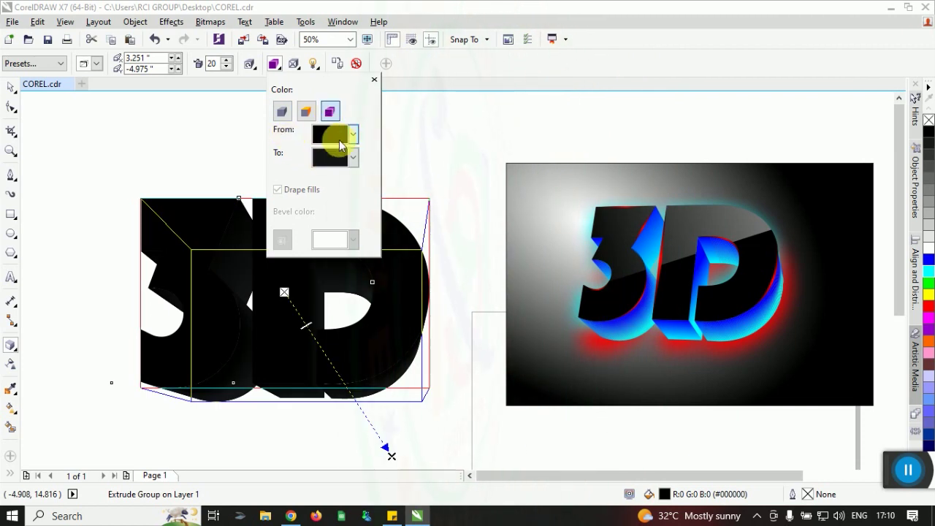
left_click(353, 133)
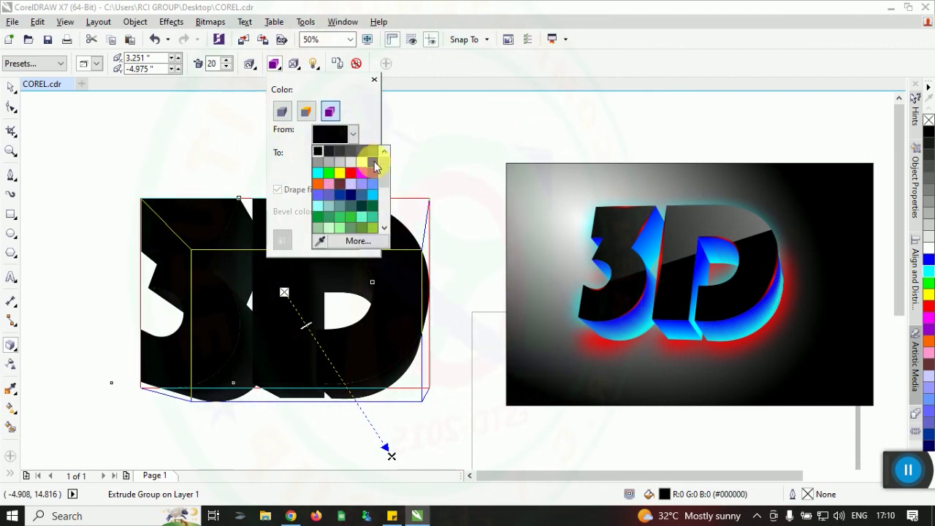
left_click(372, 155)
left_click(353, 157)
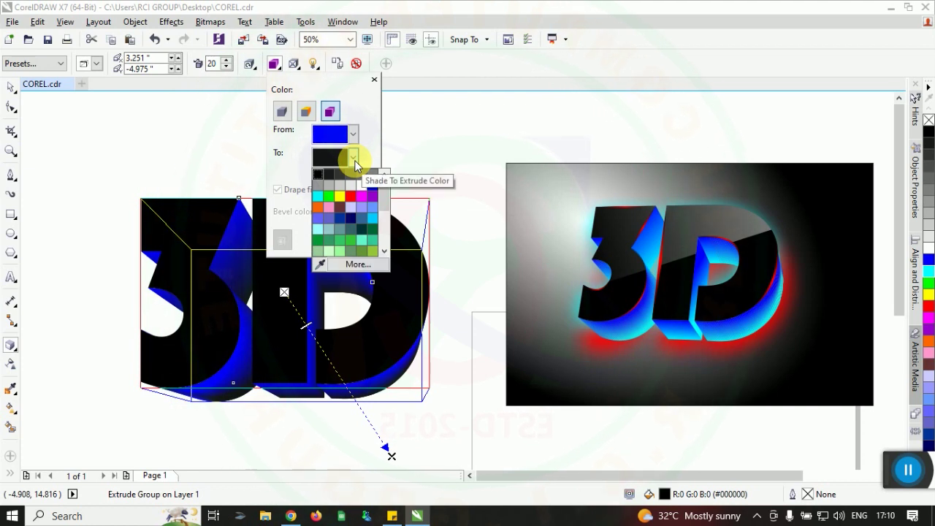
left_click(318, 196)
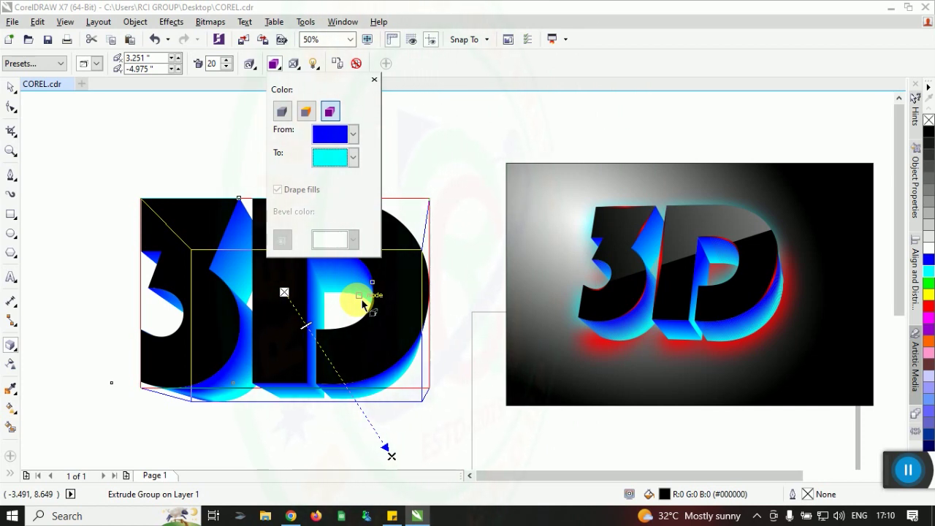
left_click(555, 80)
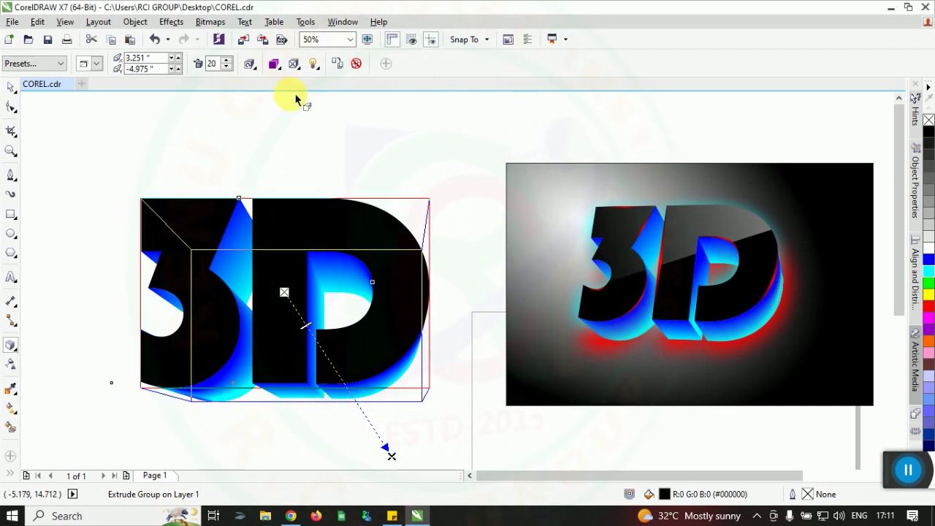
Rotate the extruded text in 3D so it tilts like the finished artwork, and reduce the extrusion depth to 9
left_click(250, 64)
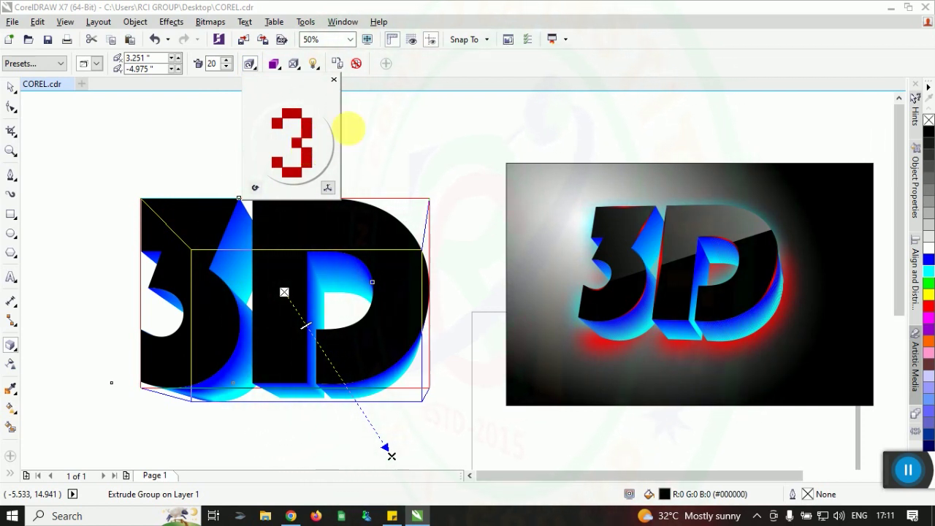
left_click(484, 76)
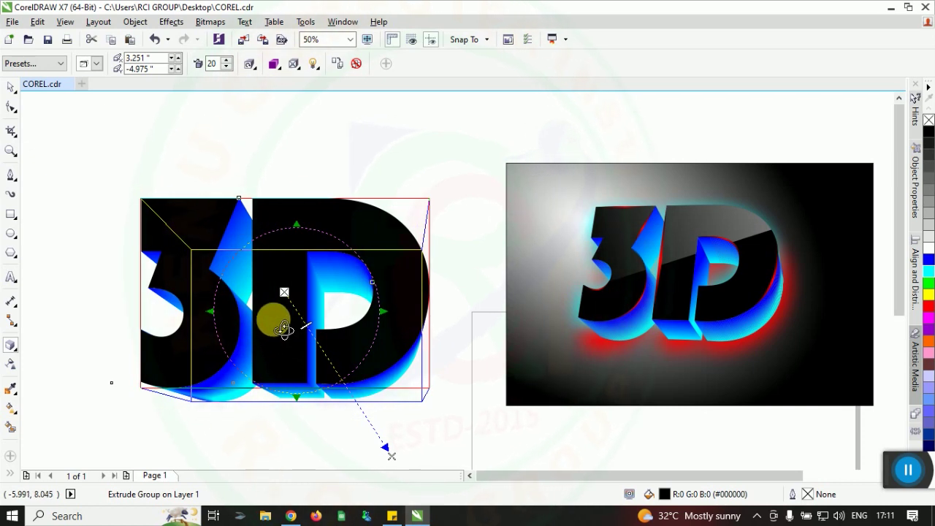
left_click_drag(294, 330, 314, 314)
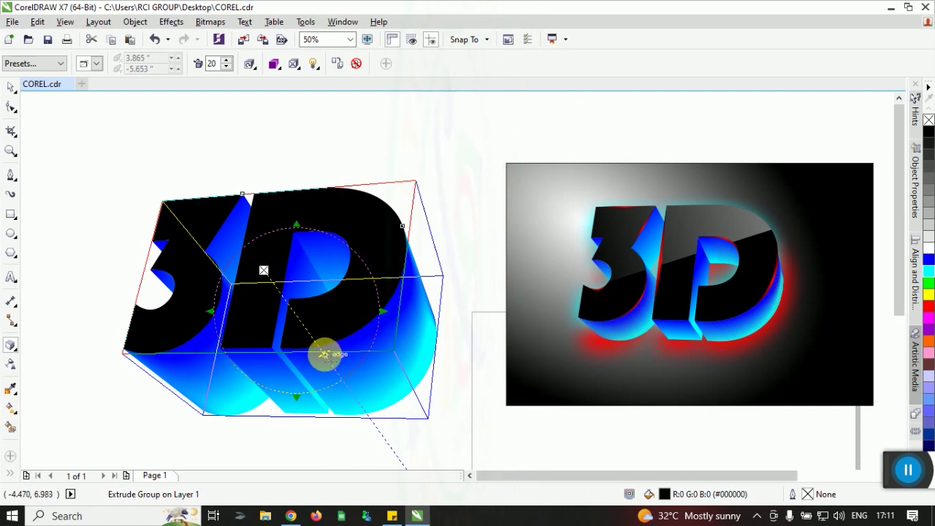
left_click_drag(323, 356, 348, 343)
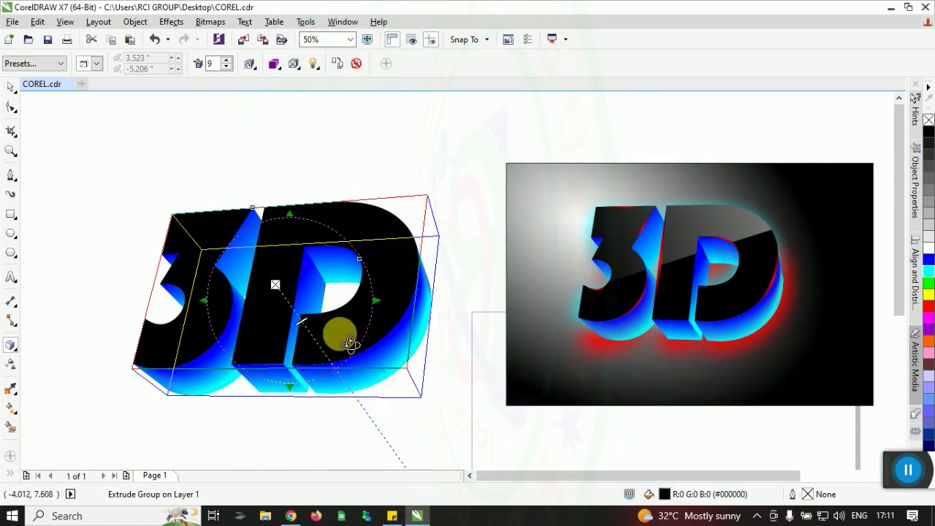
left_click_drag(349, 343, 312, 336)
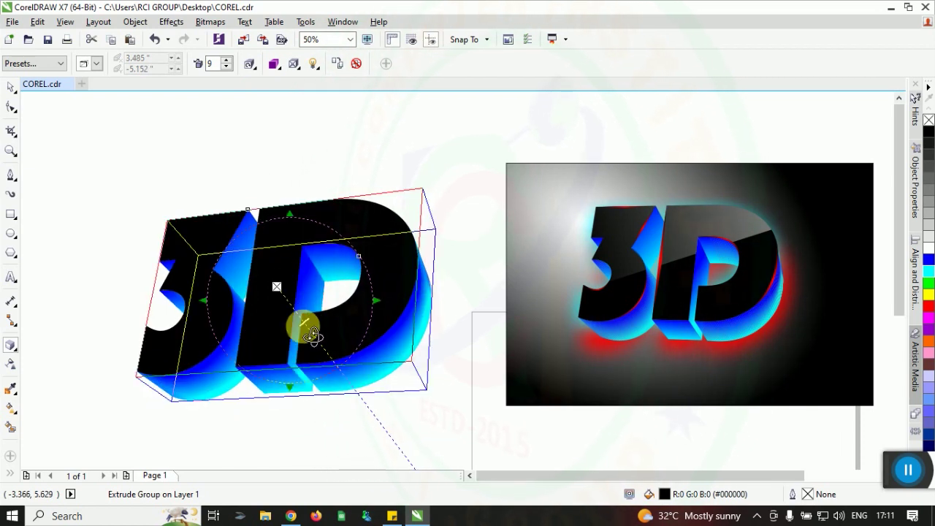
Break the extruded 3D group apart so the black face is separate from the blue-to-cyan extrusion
left_click(369, 298)
key("ctrl+k")
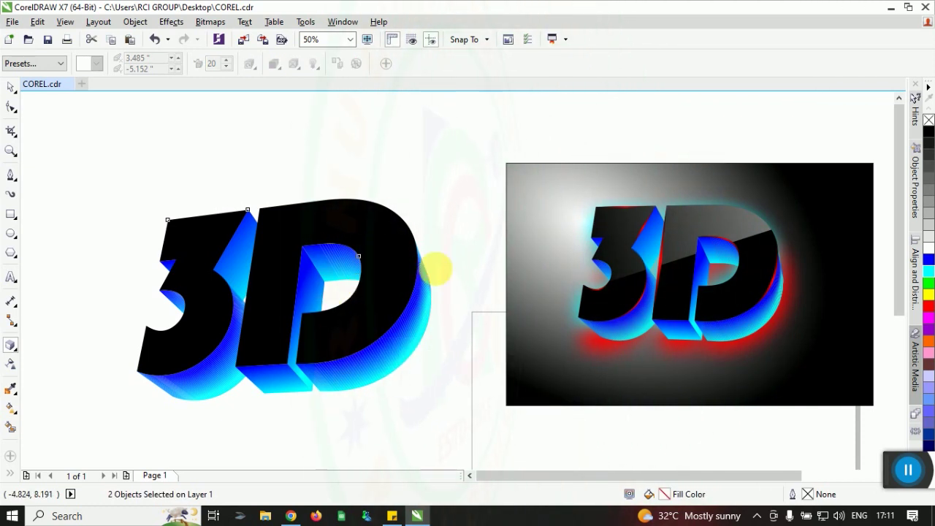
left_click(11, 86)
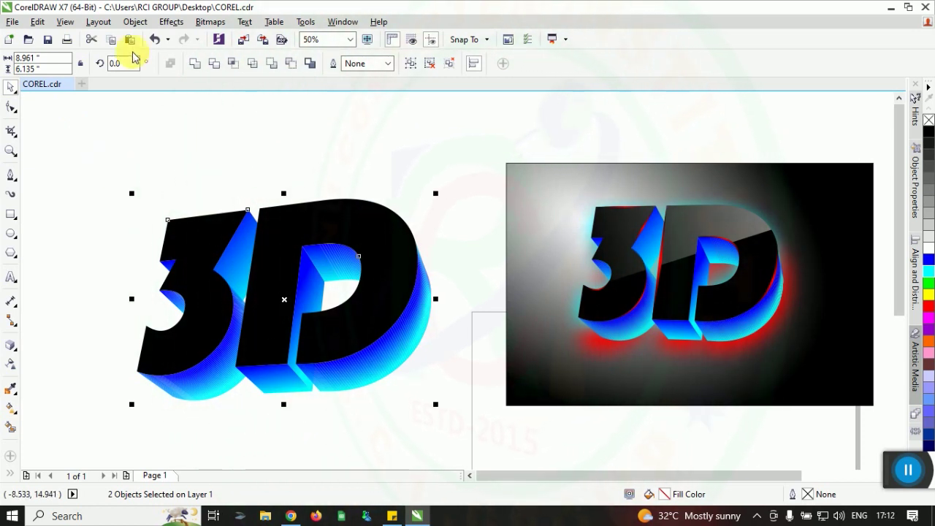
left_click(135, 22)
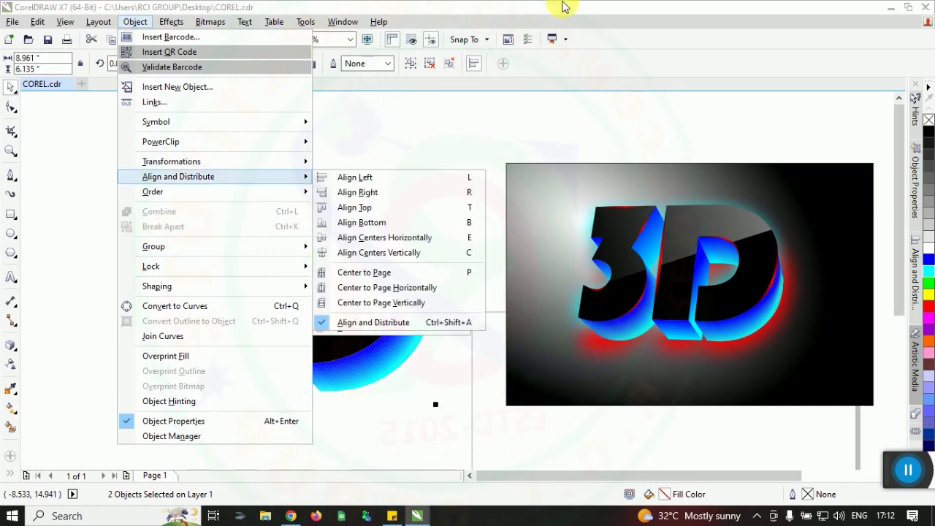
left_click(561, 7)
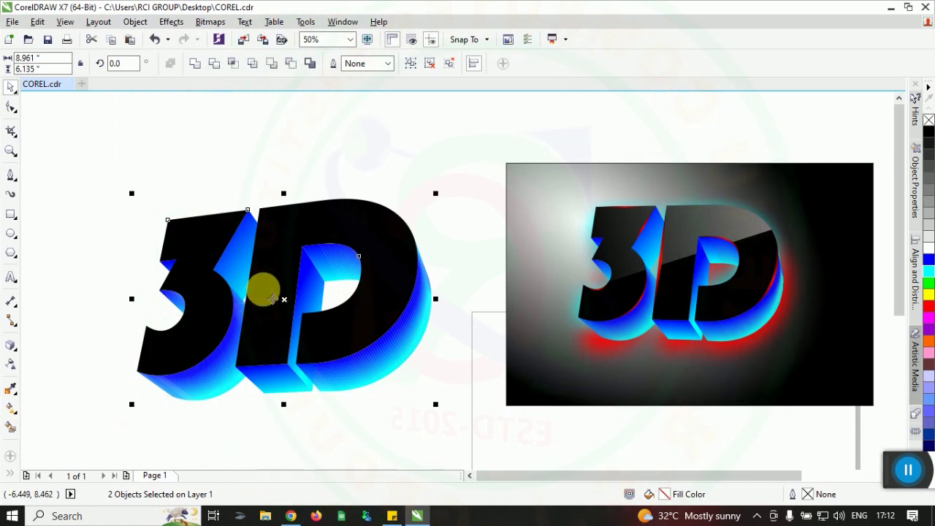
left_click(231, 144)
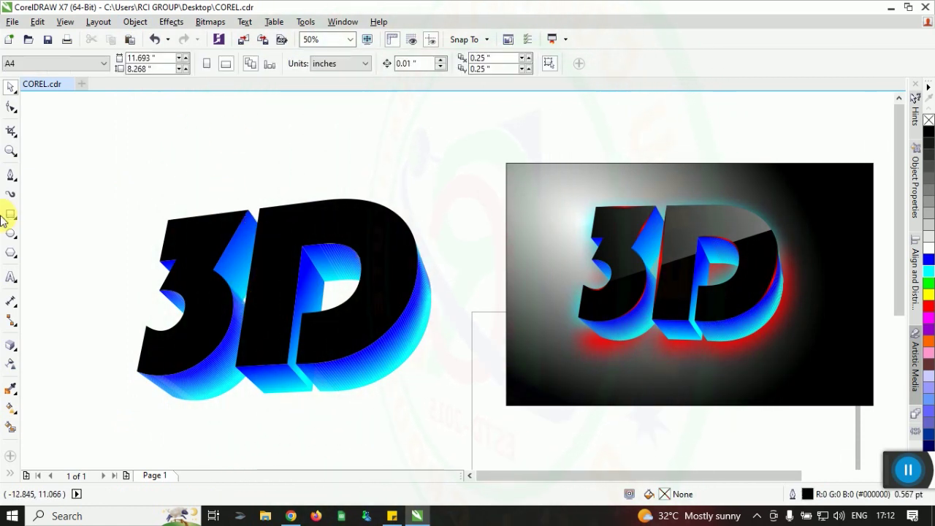
Place a duplicate of the black 3D face above the reference artwork
left_click(12, 175)
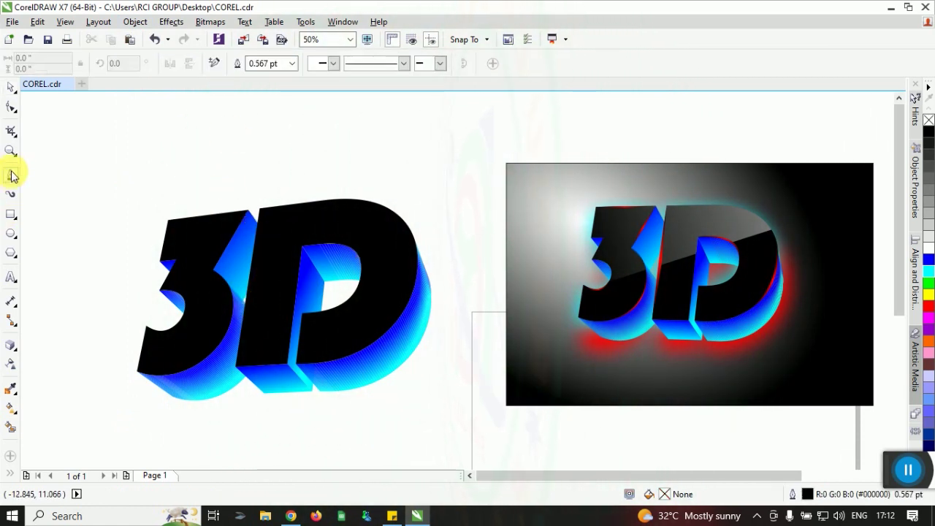
left_click(11, 90)
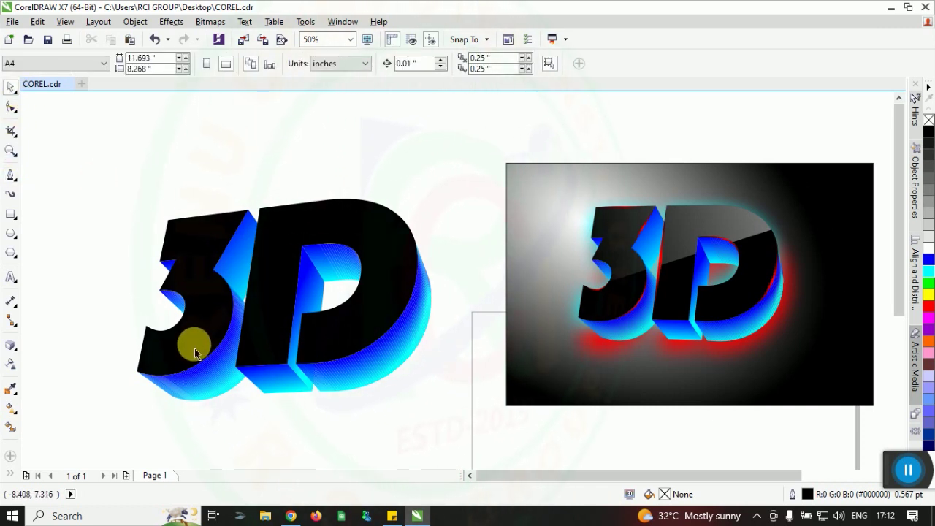
left_click_drag(194, 353, 526, 186)
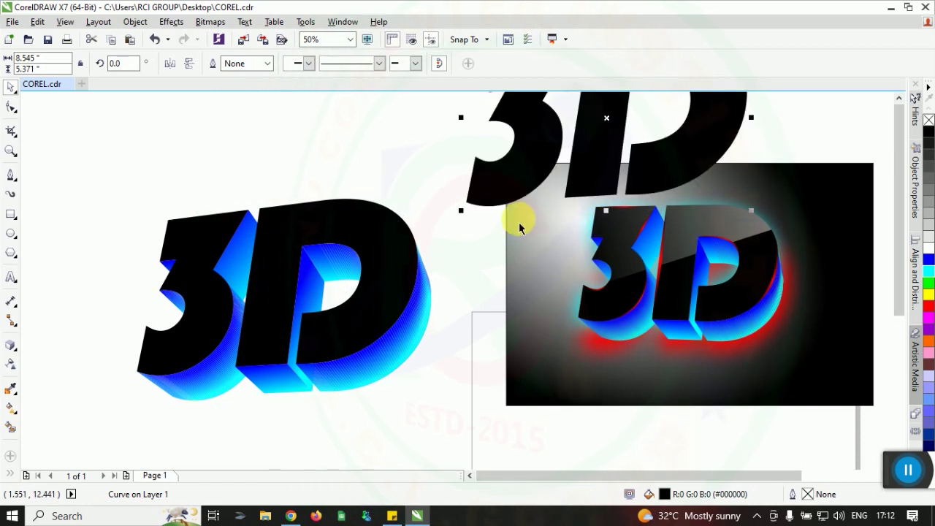
left_click(182, 146)
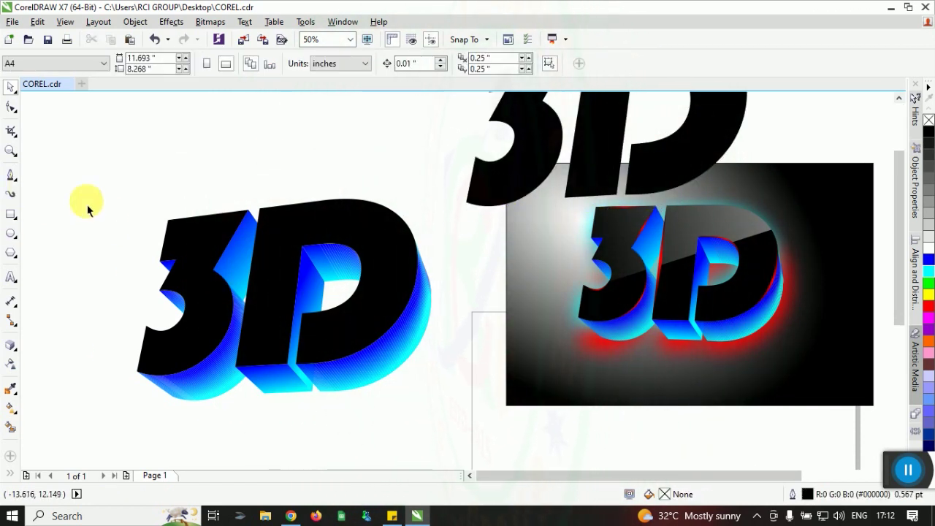
Draw a closed five-point polygon about 9.83 by 5.33 in over the upper part of the 3D text, with a slanted lower edge
left_click(10, 178)
left_click_drag(117, 333, 416, 252)
left_click(440, 228)
left_click(358, 159)
double_click(117, 158)
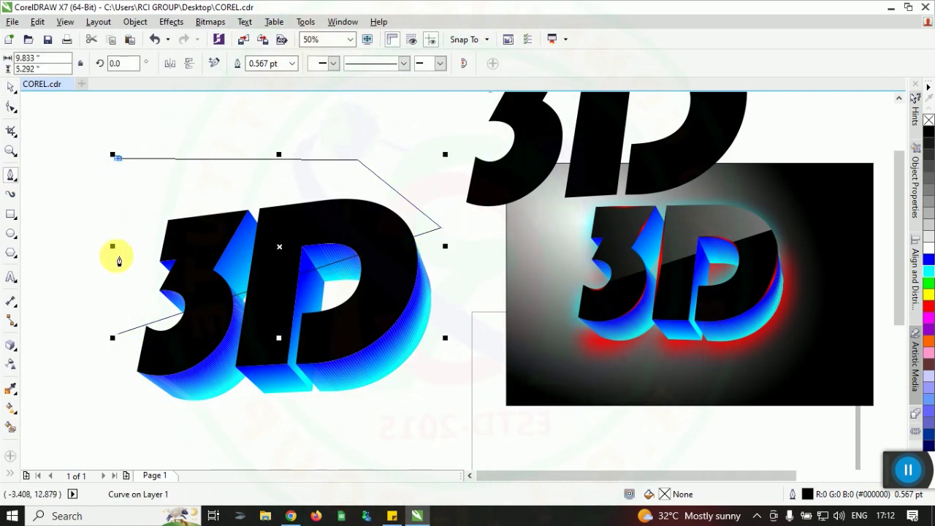
left_click(117, 333)
left_click(12, 90)
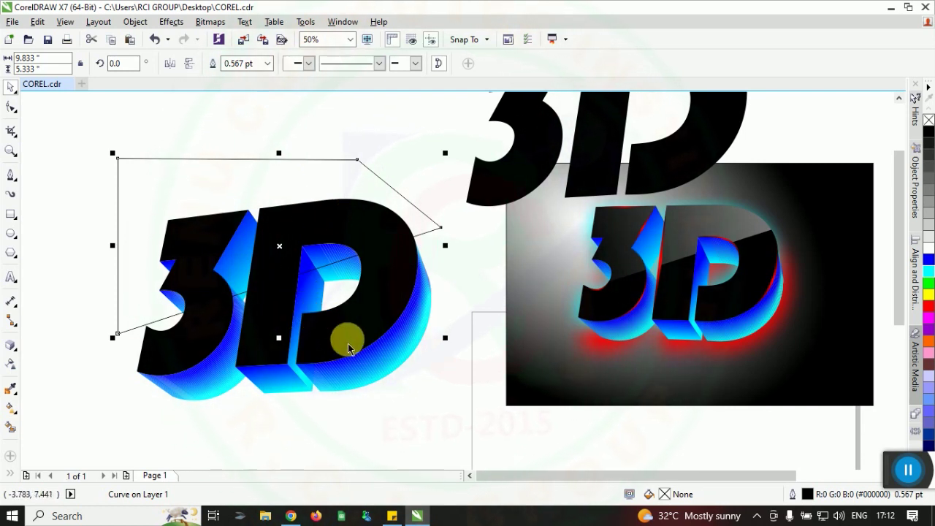
Intersect the polygon with the black 3D face, and delete the polygon so only the overlapping piece is added
key("shift")
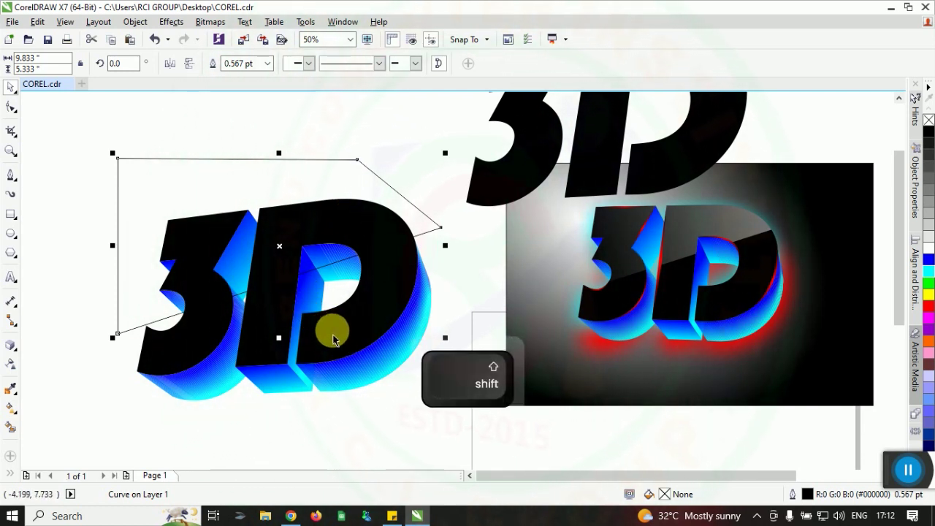
left_click(327, 335, "shift")
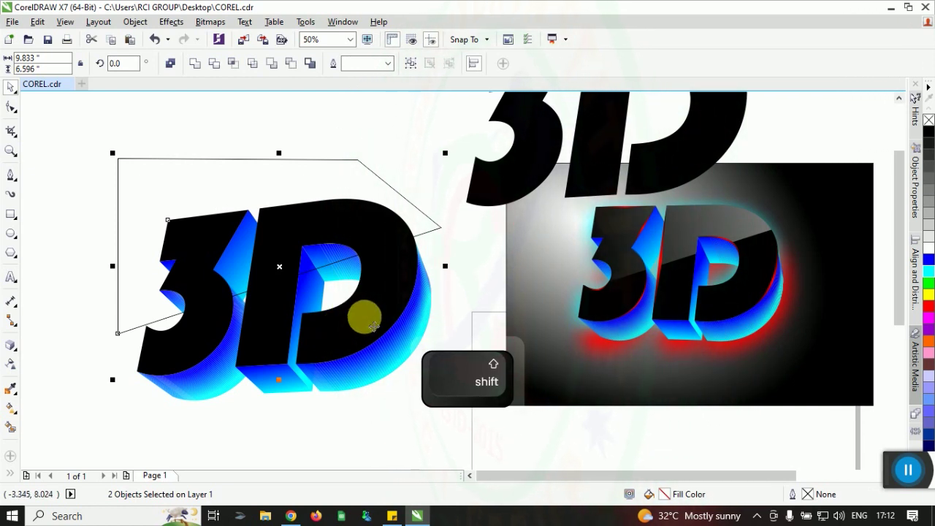
left_click(235, 65)
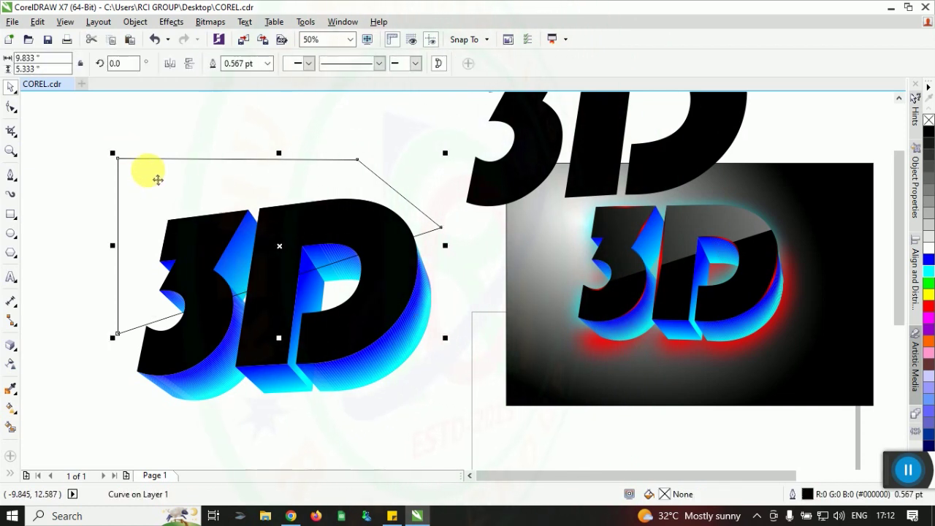
left_click(158, 179)
left_click(192, 212, "ctrl")
key("Delete")
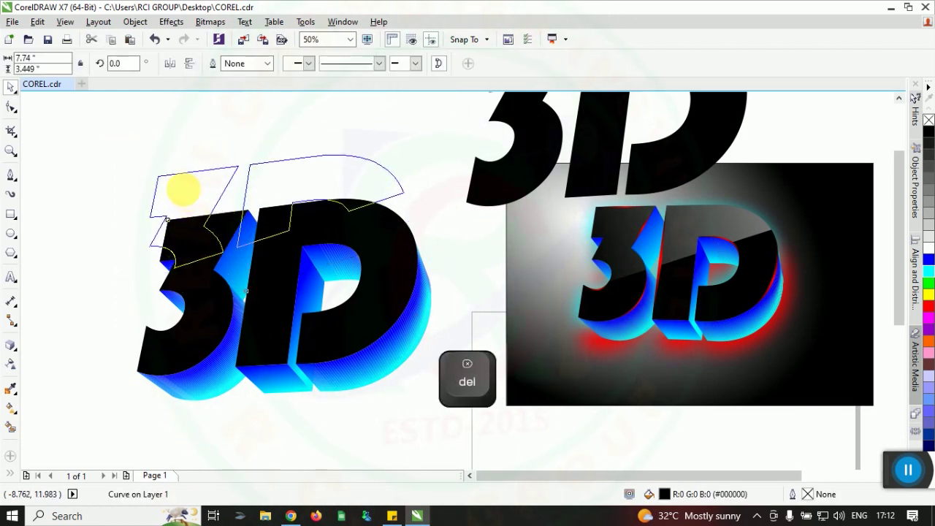
key("ctrl+z")
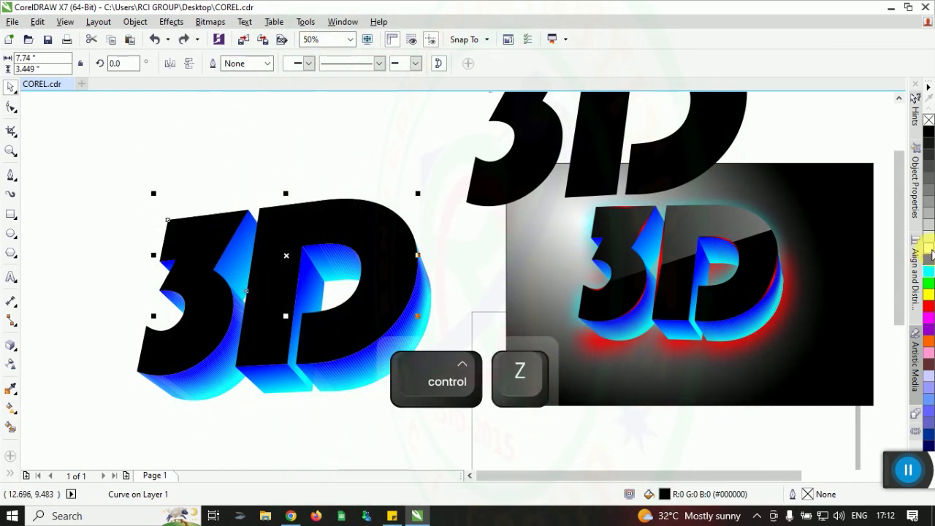
Fill the intersected upper piece white and fade it with a linear transparency from 0% beyond its upper right to 100% at its lower left
left_click(327, 240)
left_click(10, 388)
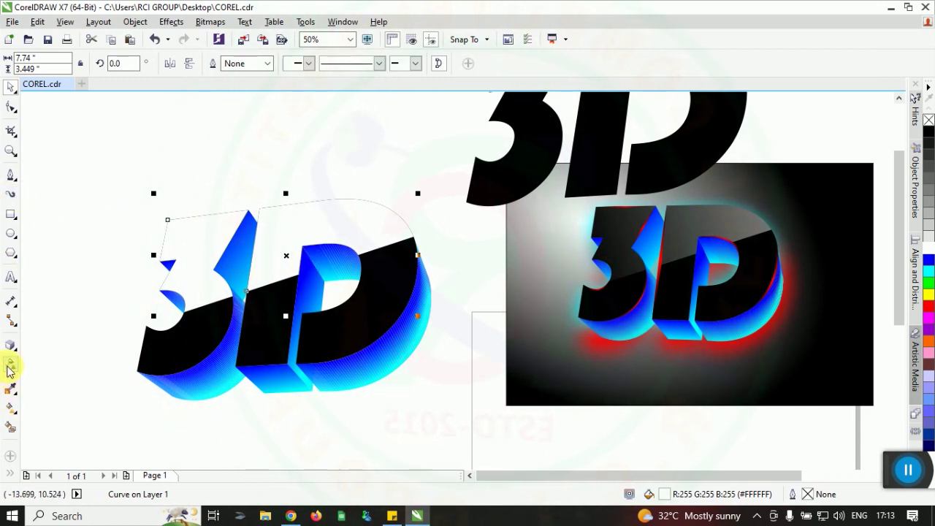
left_click(11, 365)
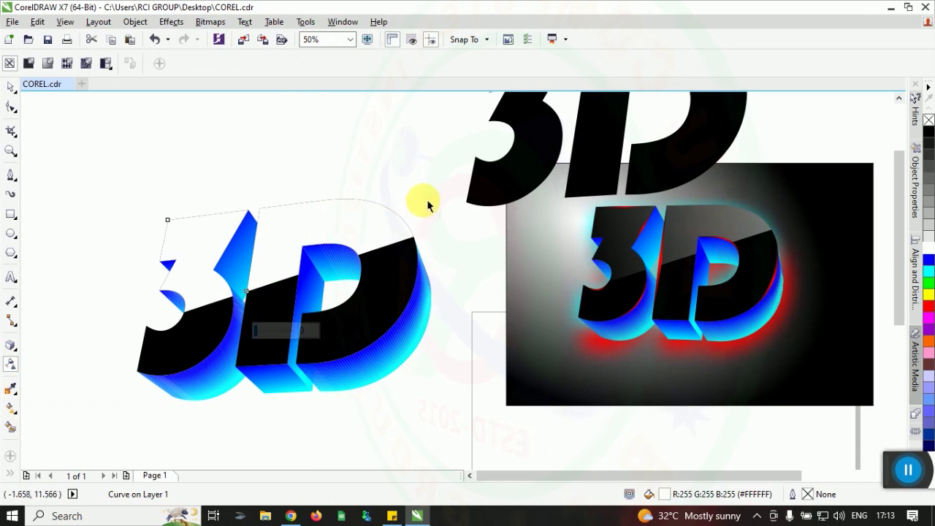
left_click_drag(431, 199, 151, 291)
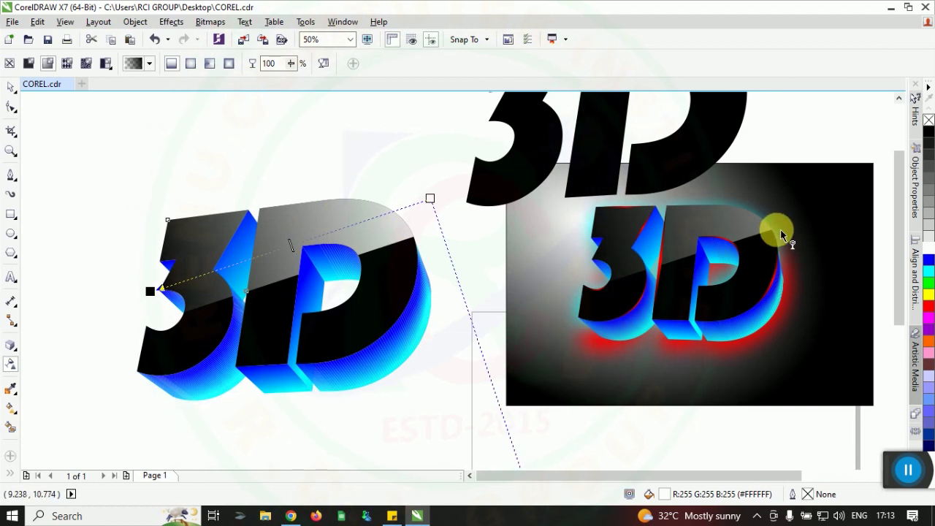
left_click(376, 224)
left_click_drag(430, 198, 470, 178)
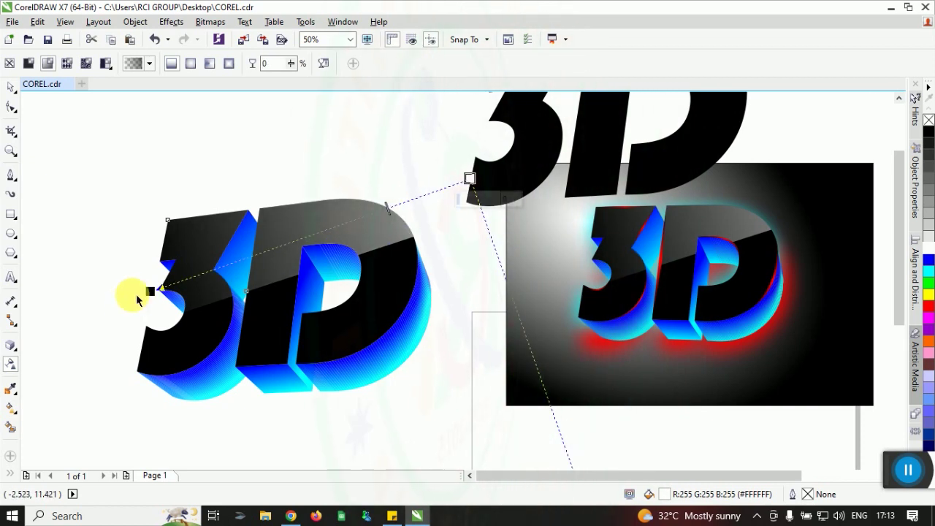
left_click_drag(150, 291, 169, 289)
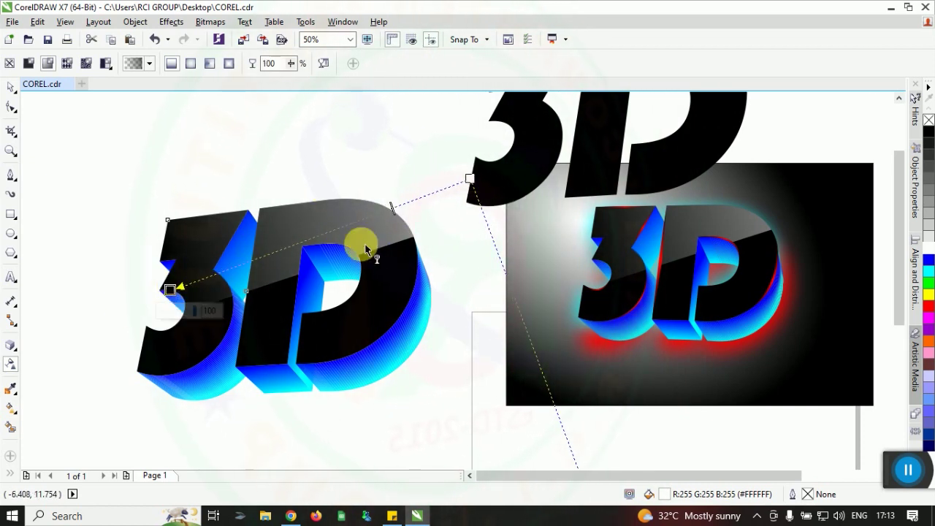
left_click(11, 88)
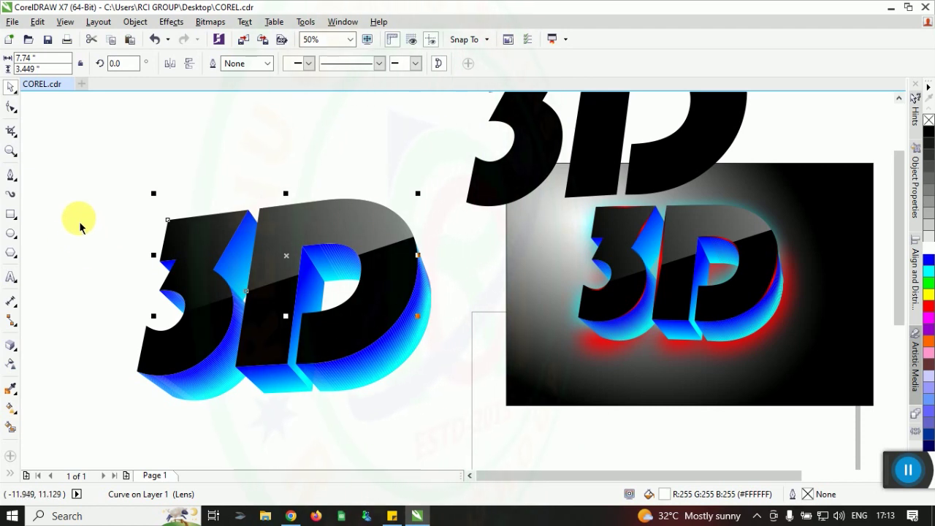
left_click(81, 228)
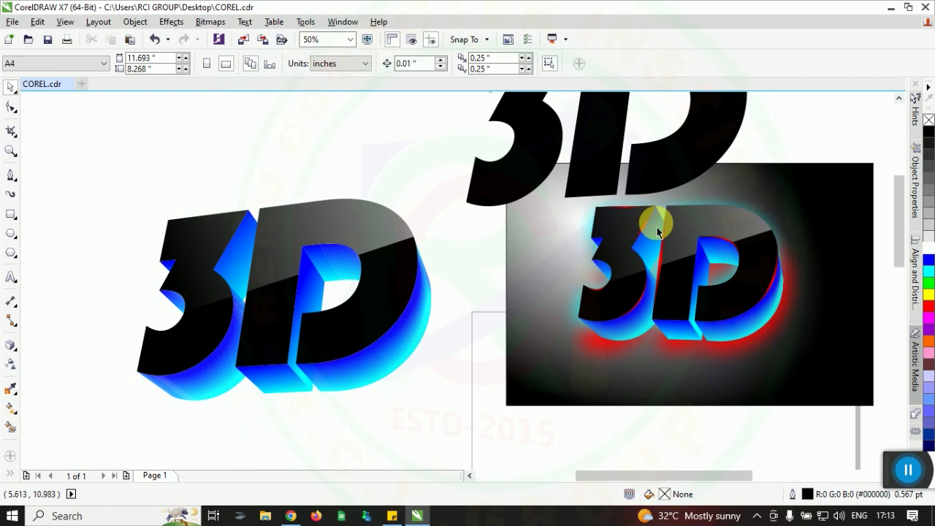
Draw a straight line about 2.45 in wide along the top edge of the 3 with the Pen tool
scroll(657, 230, "up", 2)
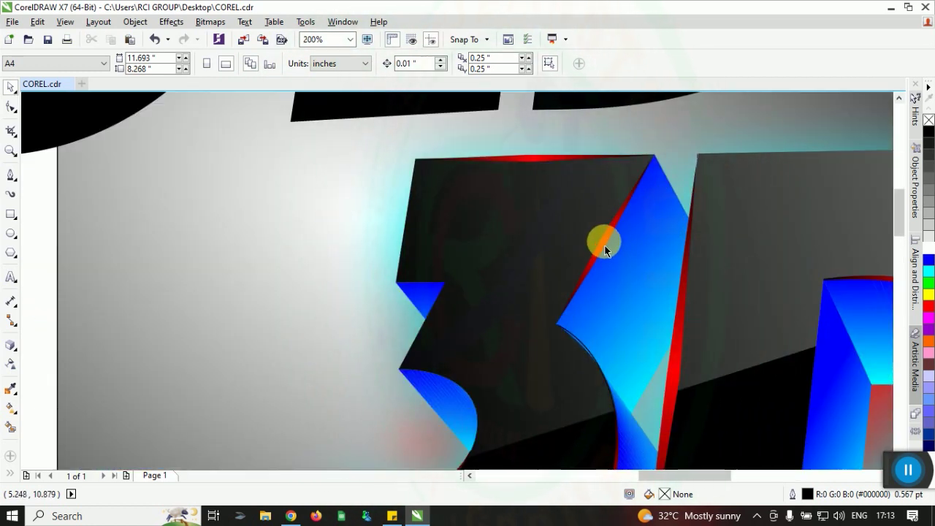
scroll(710, 263, "down", 2)
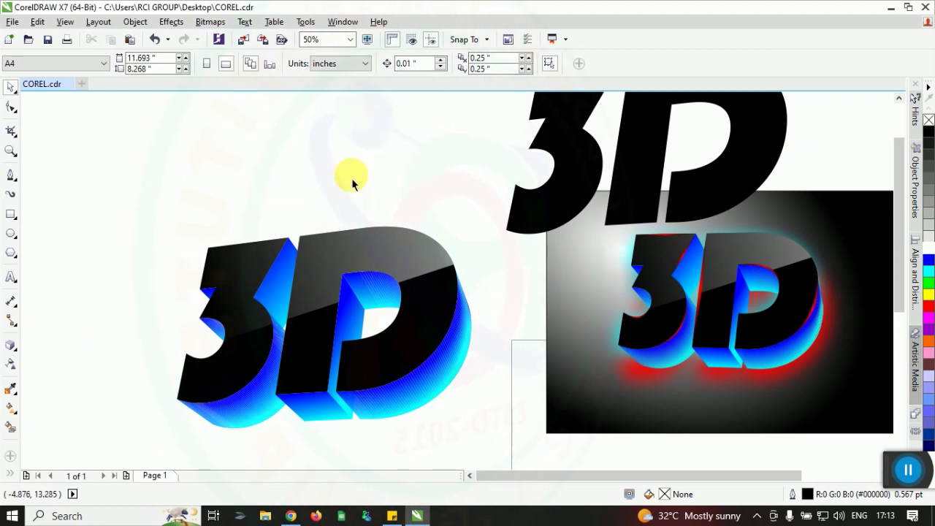
left_click(10, 179)
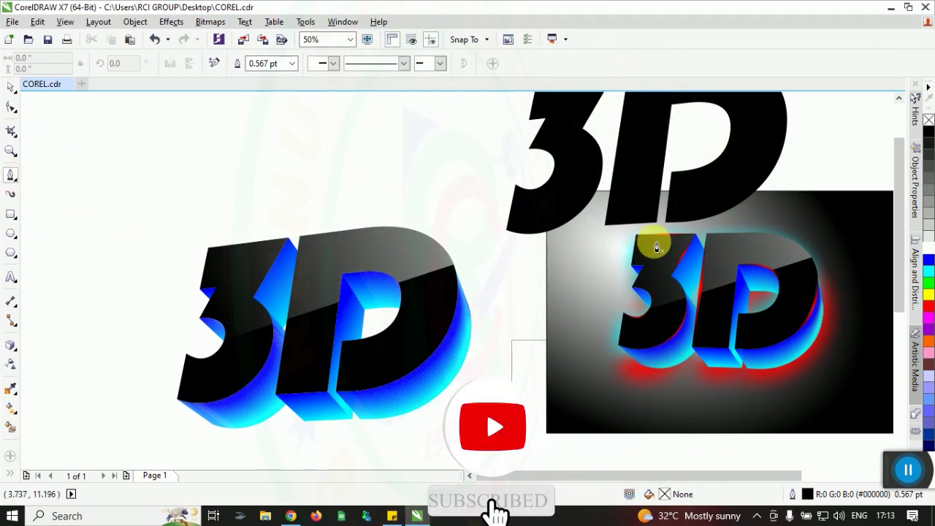
left_click(208, 247)
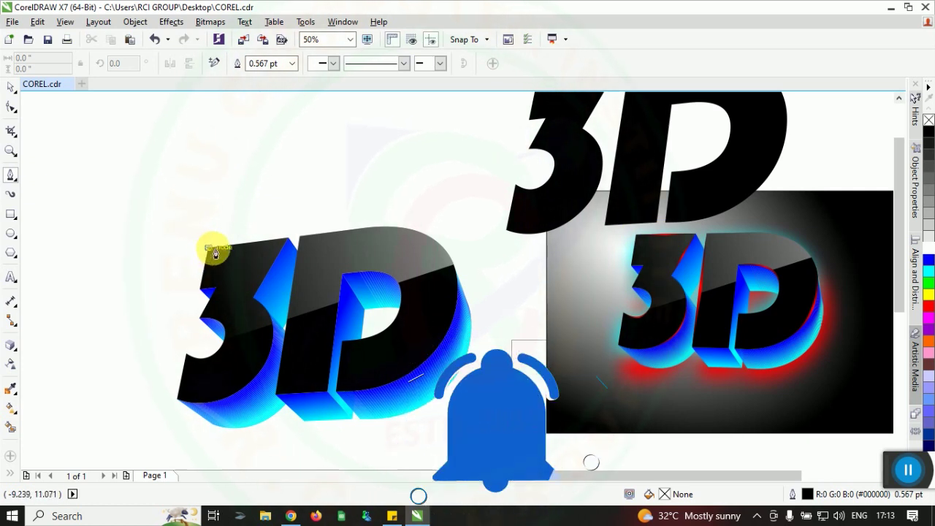
left_click(290, 243)
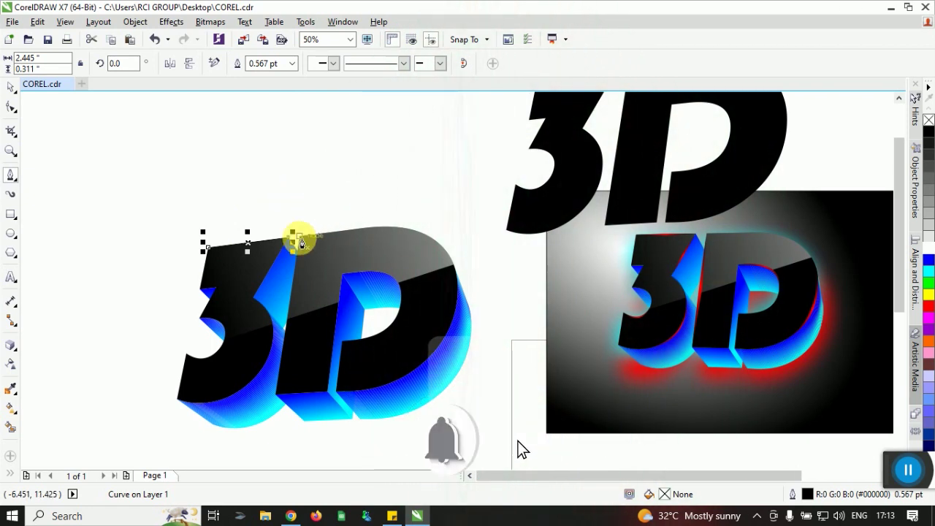
key("Escape")
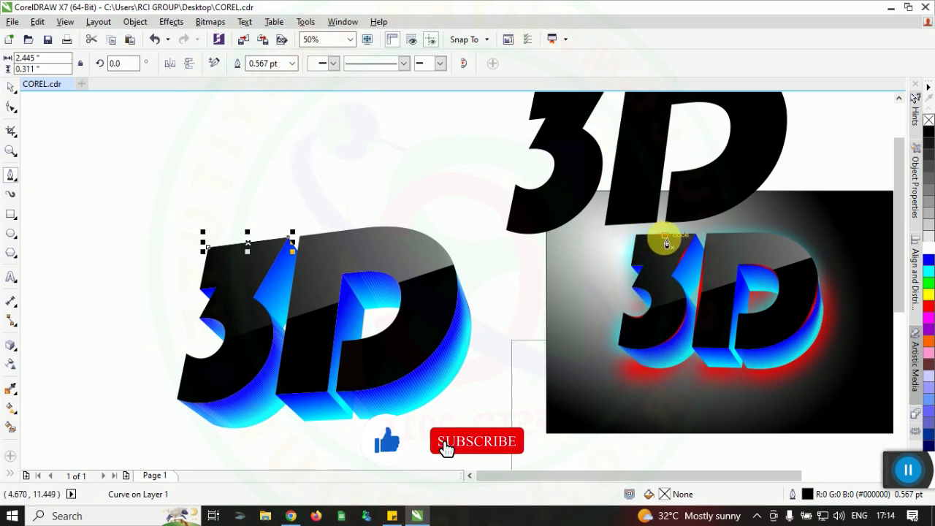
Convert the outline of the line on top of the 3 to an object and open its nodes for editing
scroll(666, 243, "up", 4)
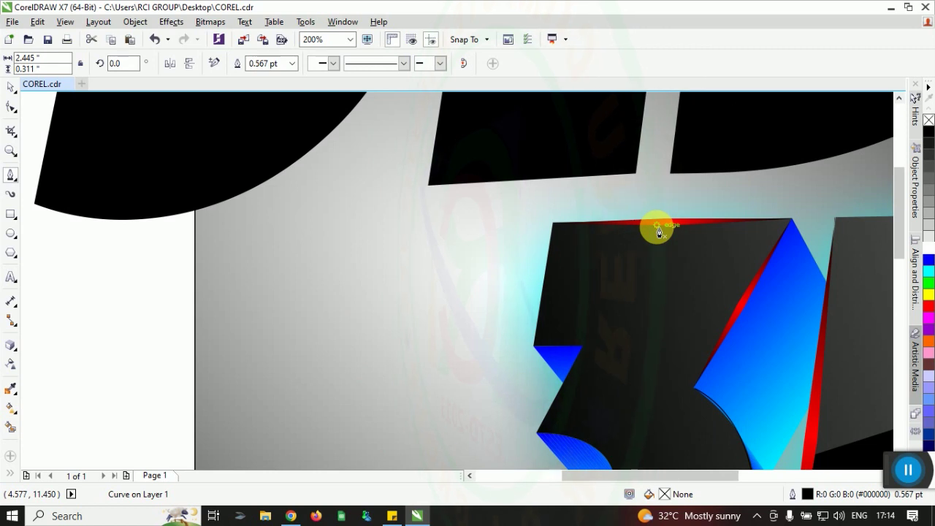
scroll(661, 233, "down", 2)
scroll(661, 232, "down", 2)
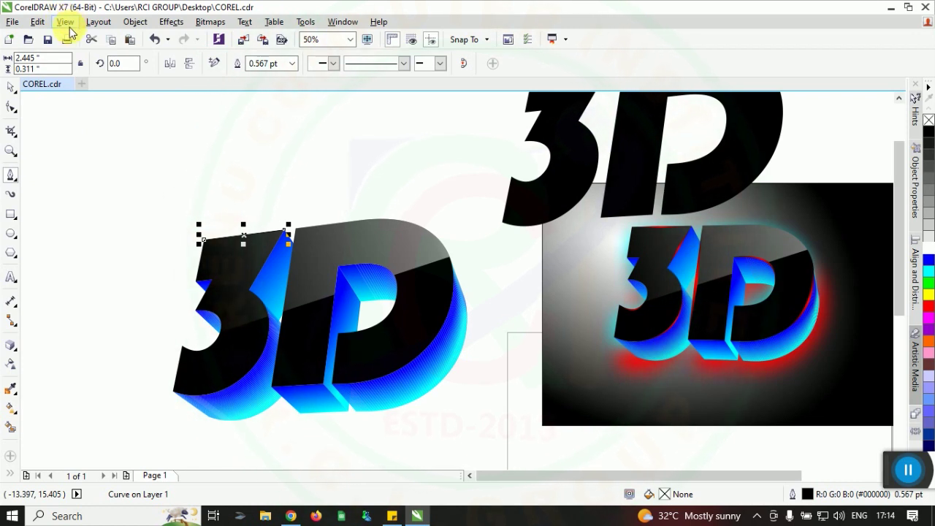
left_click(135, 22)
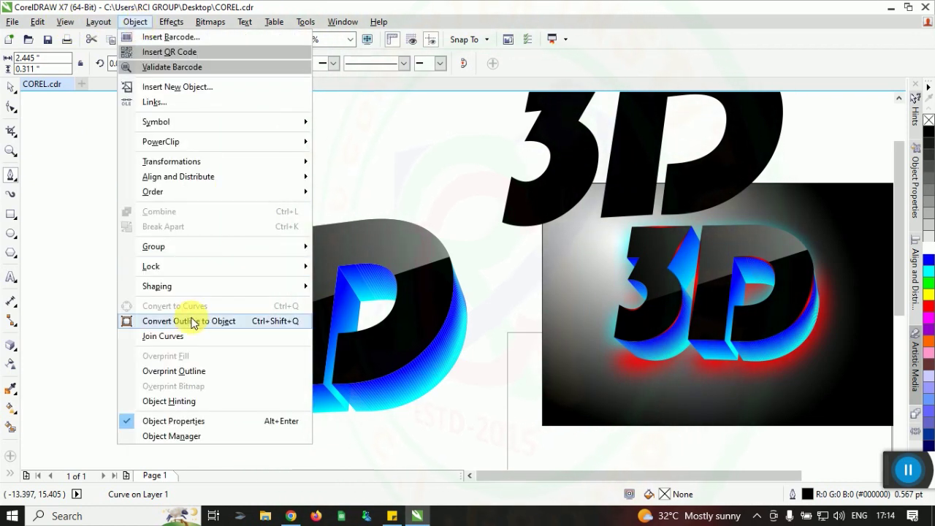
left_click(525, 21)
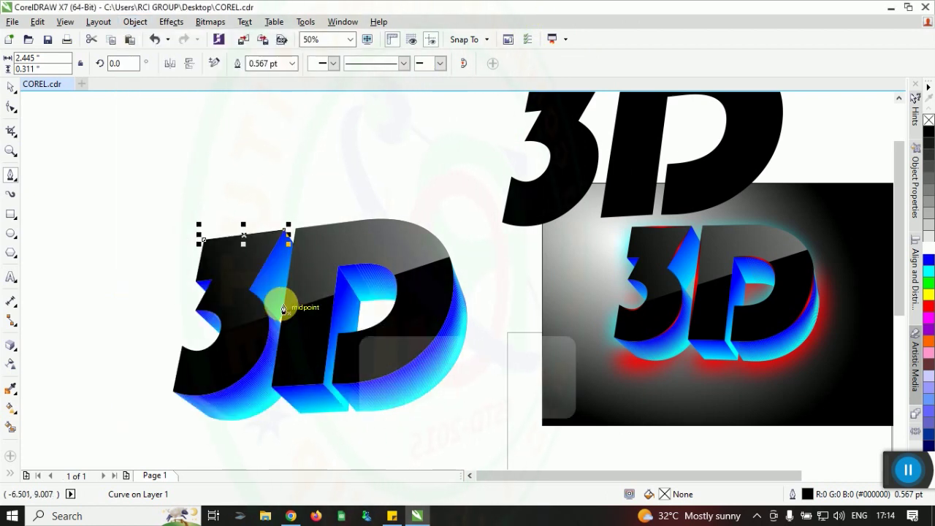
key("ctrl+shift+q")
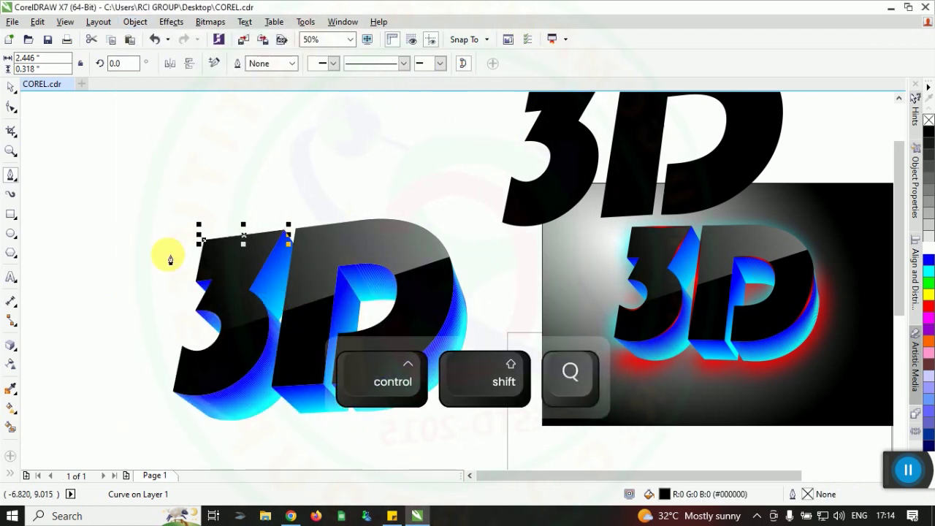
left_click(10, 107)
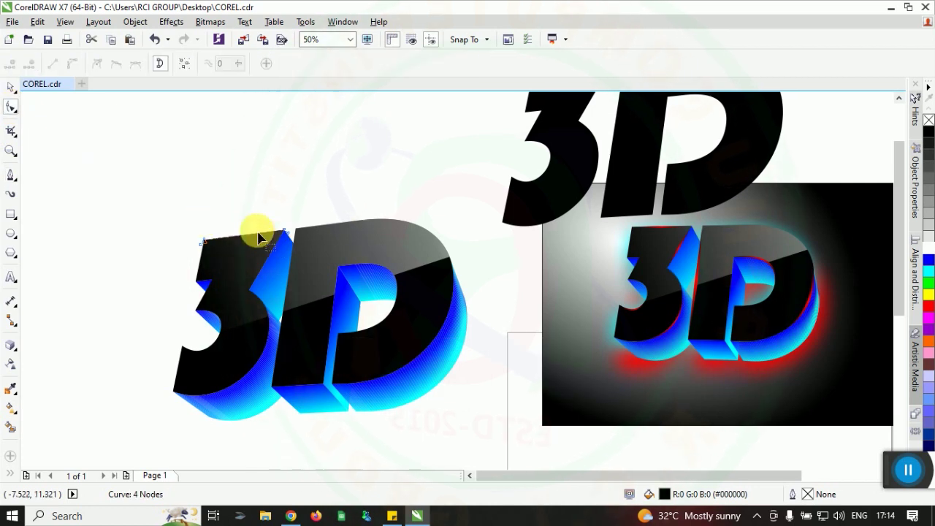
scroll(237, 244, "up", 2)
scroll(238, 248, "up", 1)
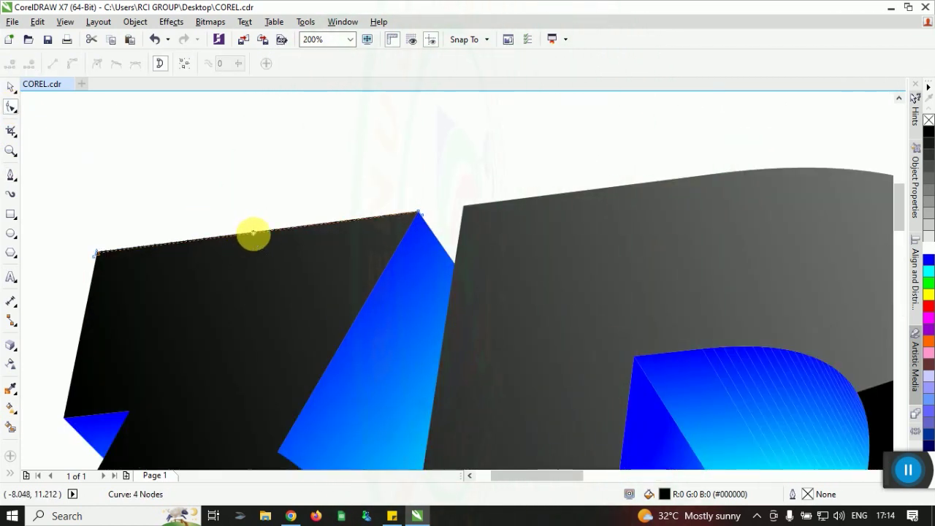
right_click(254, 234)
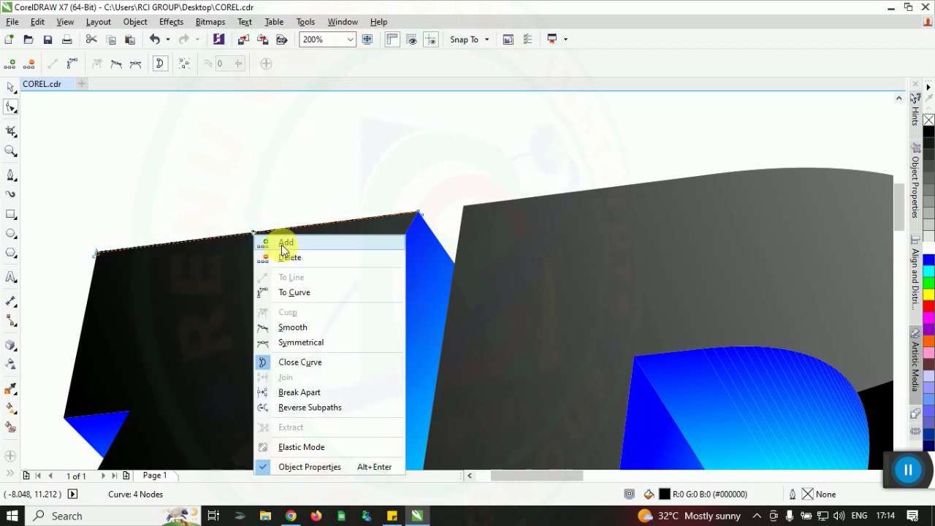
left_click(332, 109)
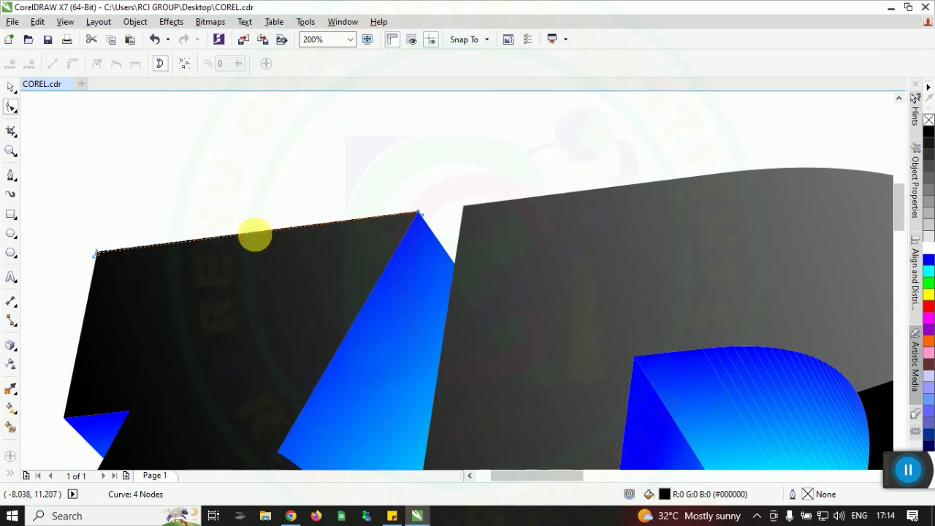
left_click(255, 232)
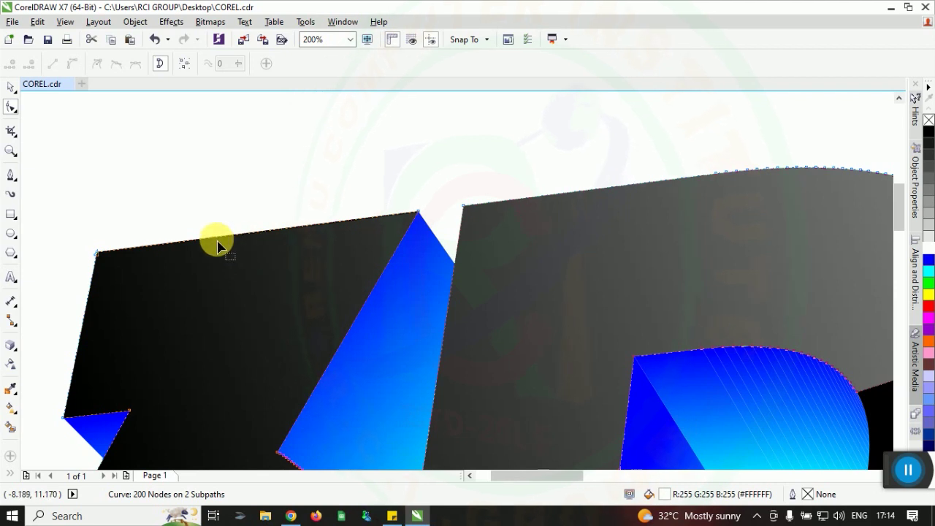
Reselect the thin strip on top of the 3, add nodes at its middle and pull them apart into a tapered wedge
left_click(12, 88)
left_click(162, 172)
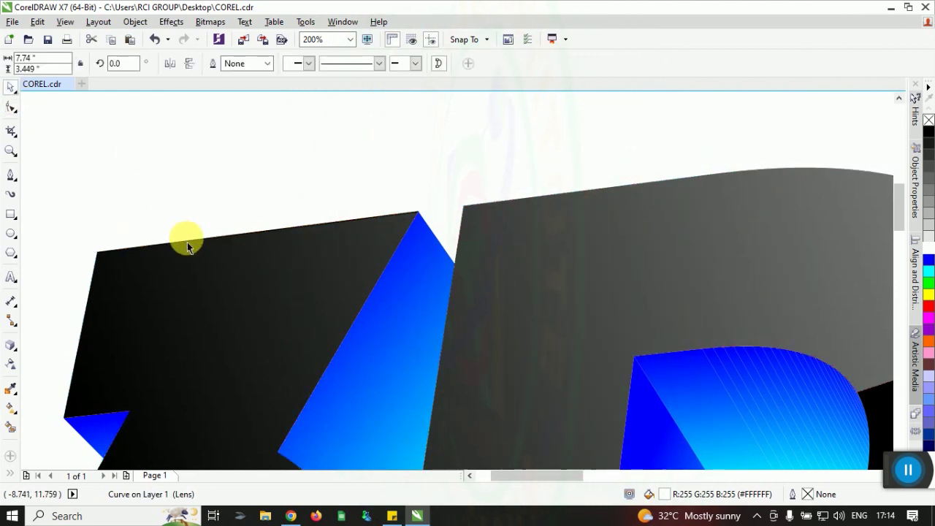
left_click(194, 249)
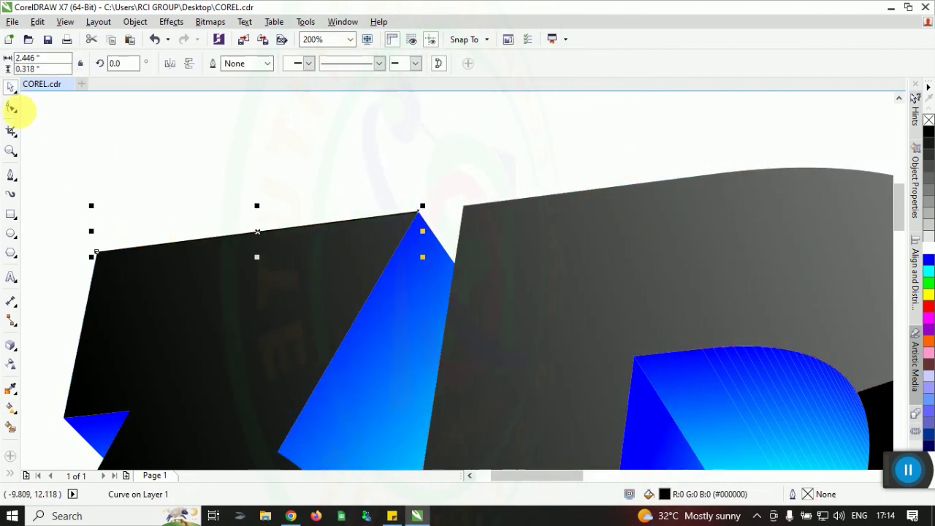
left_click(11, 106)
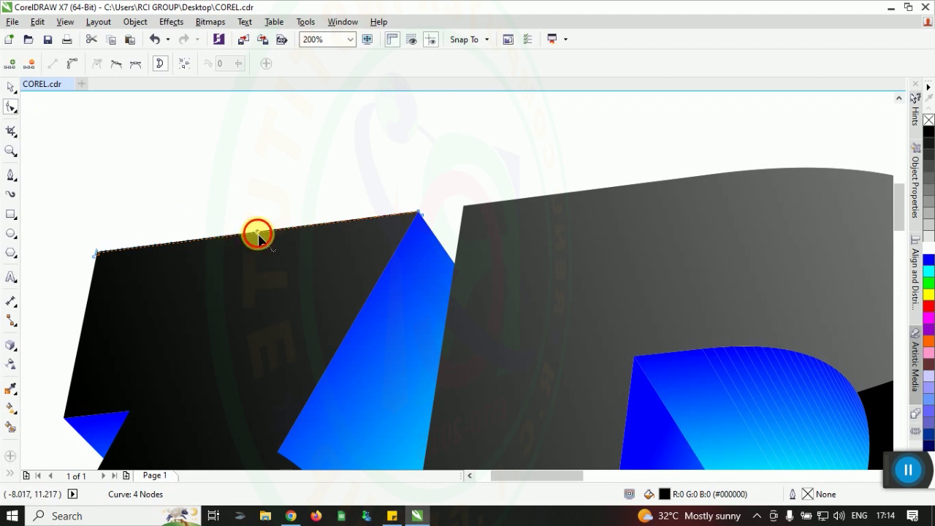
left_click_drag(257, 241, 252, 223)
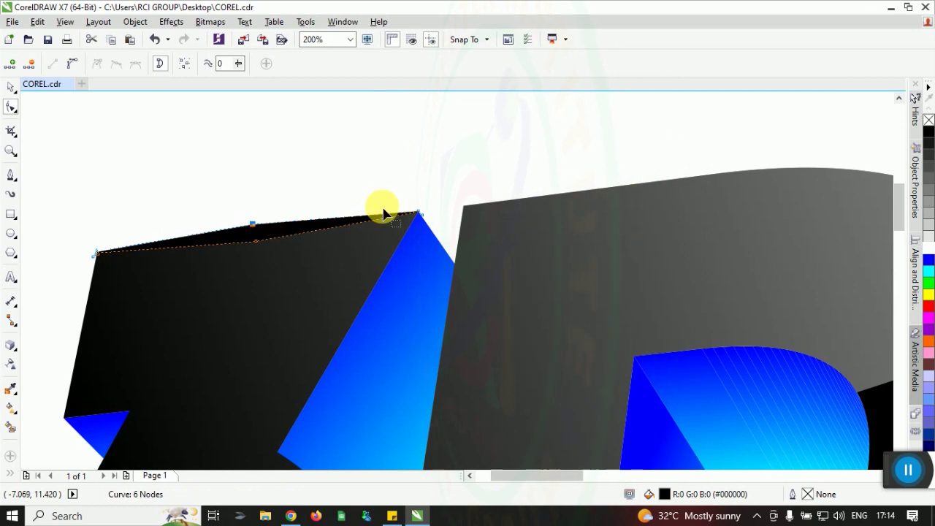
Fill the wedge on top of the 3 with a lengthwise linear gradient, black at both ends and red in the middle
left_click(12, 89)
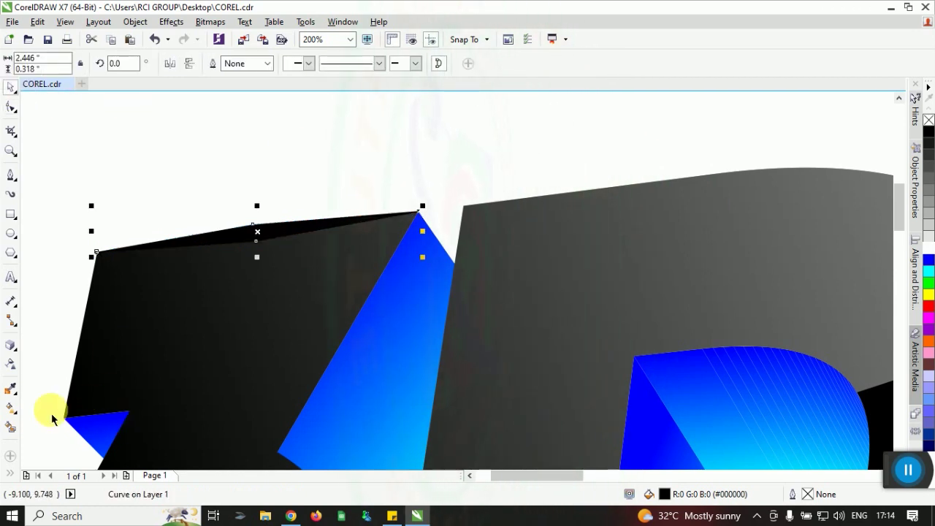
left_click(14, 413)
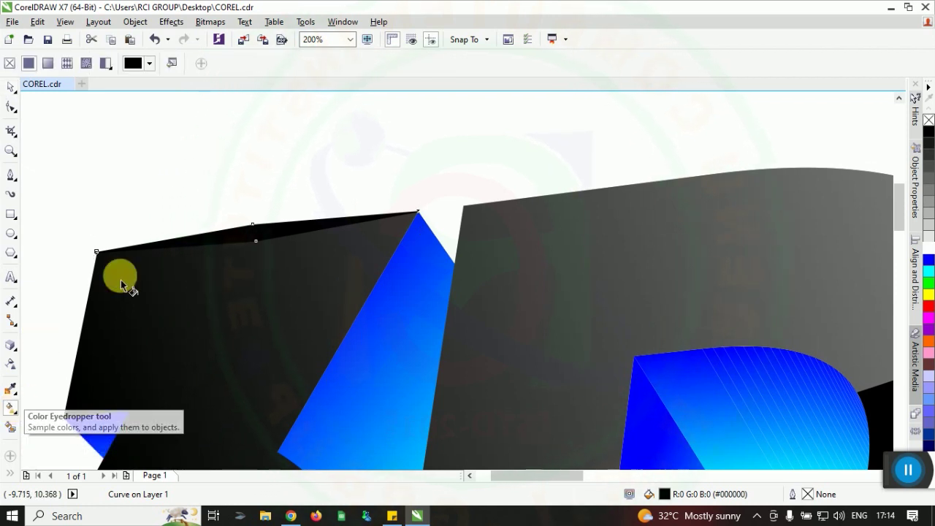
left_click_drag(419, 218, 95, 255)
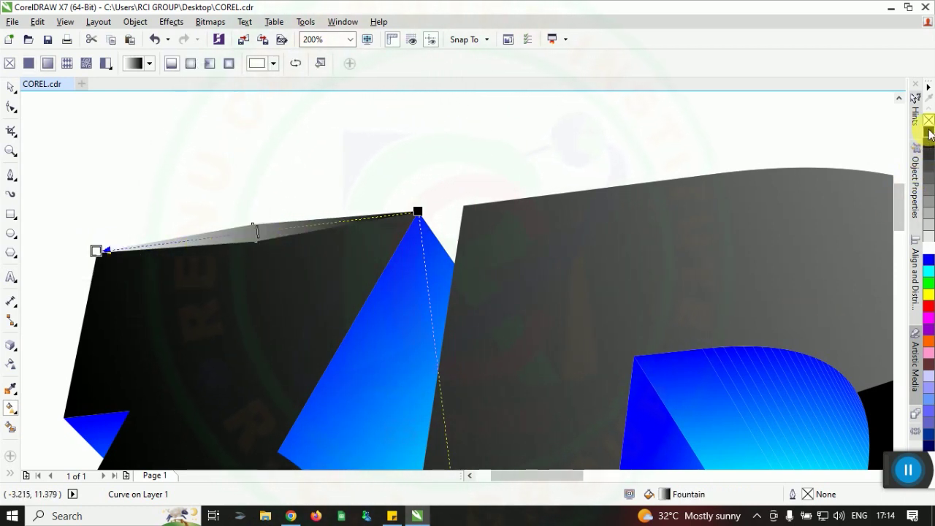
left_click(98, 252)
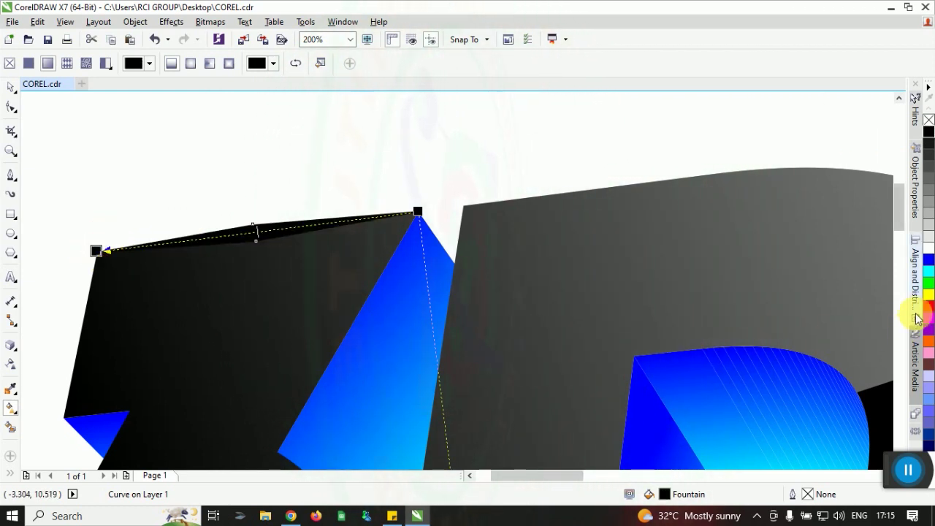
left_click(300, 278)
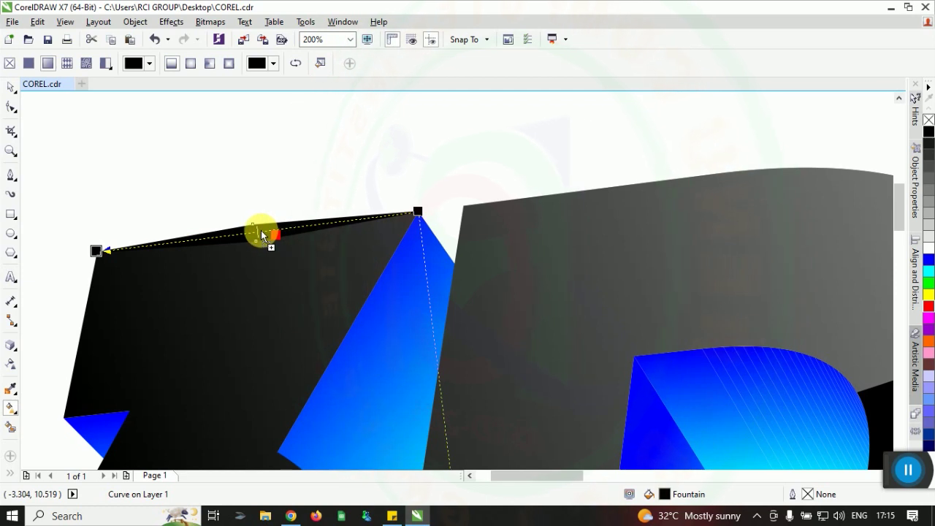
left_click_drag(263, 235, 264, 234)
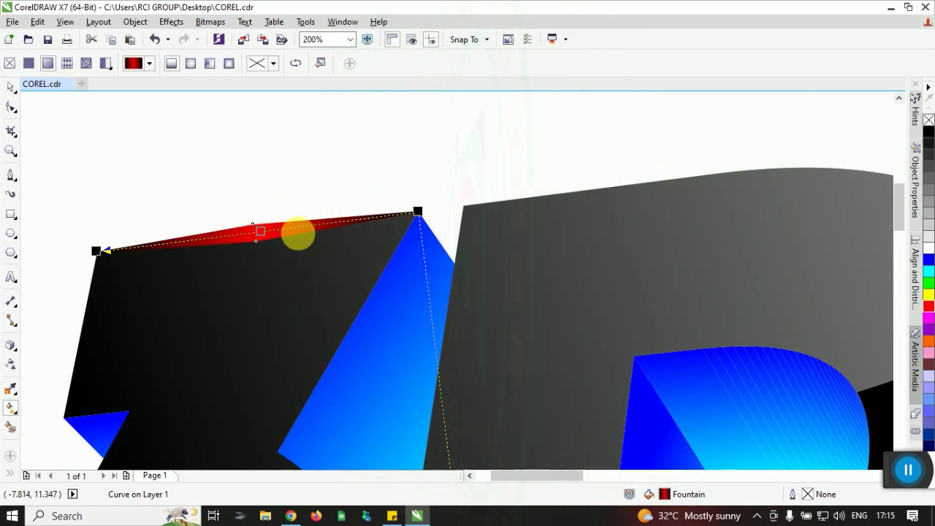
Draw a straight Pen line about 1.01 in wide and 1.73 in high along the slanted edge of the 3's upper arm
scroll(344, 145, "down", 1)
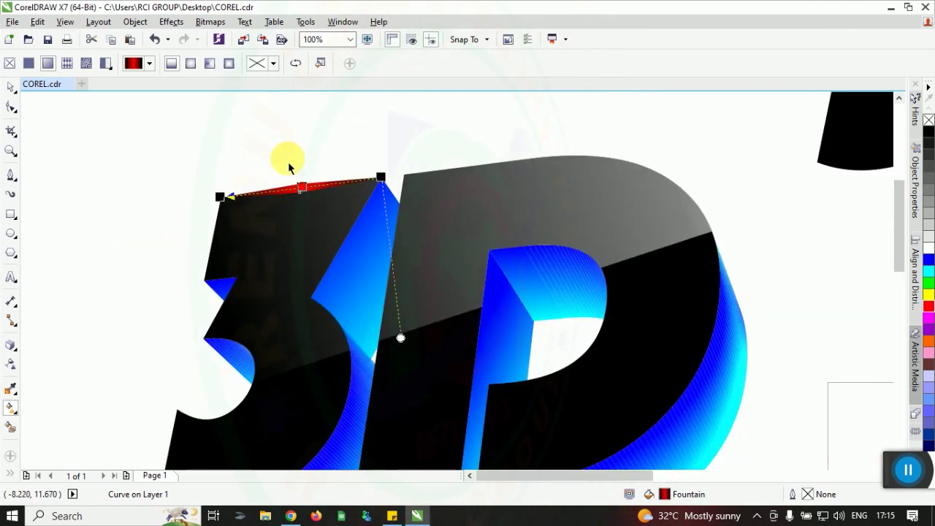
scroll(287, 164, "down", 1)
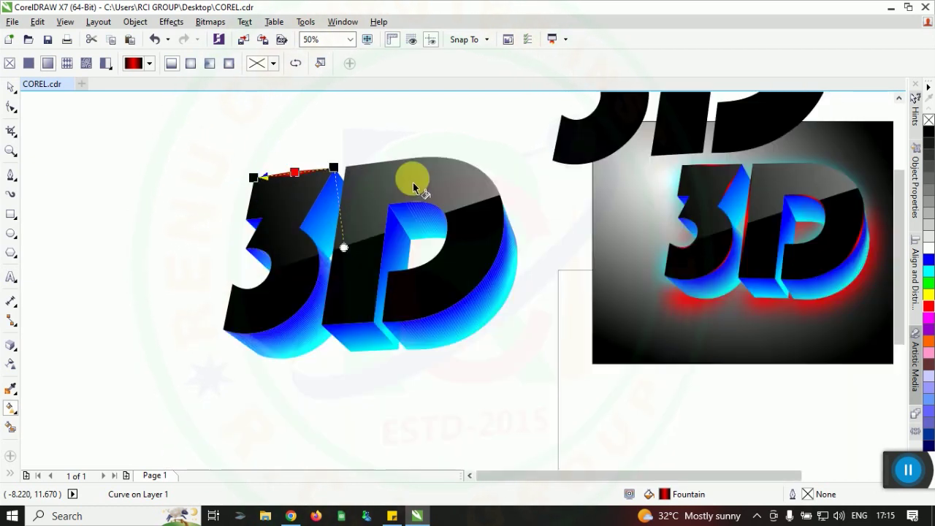
left_click(11, 175)
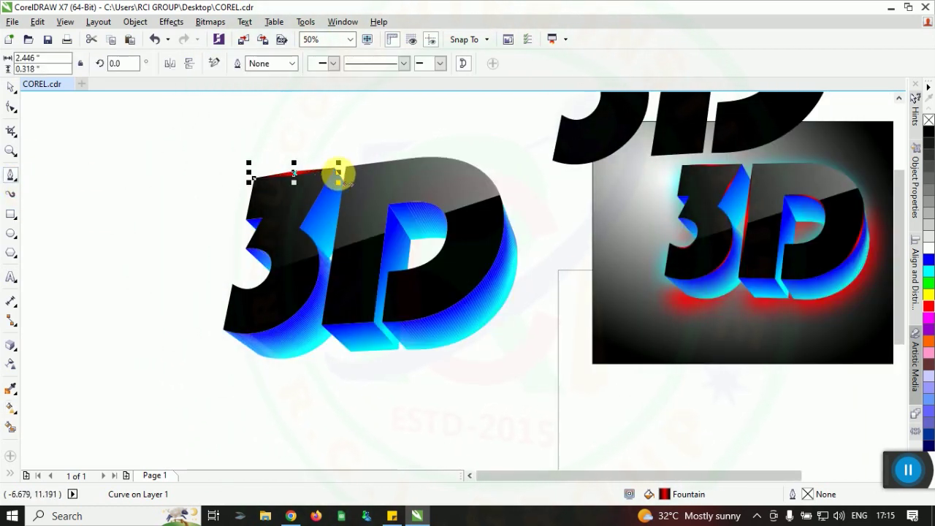
left_click(336, 173)
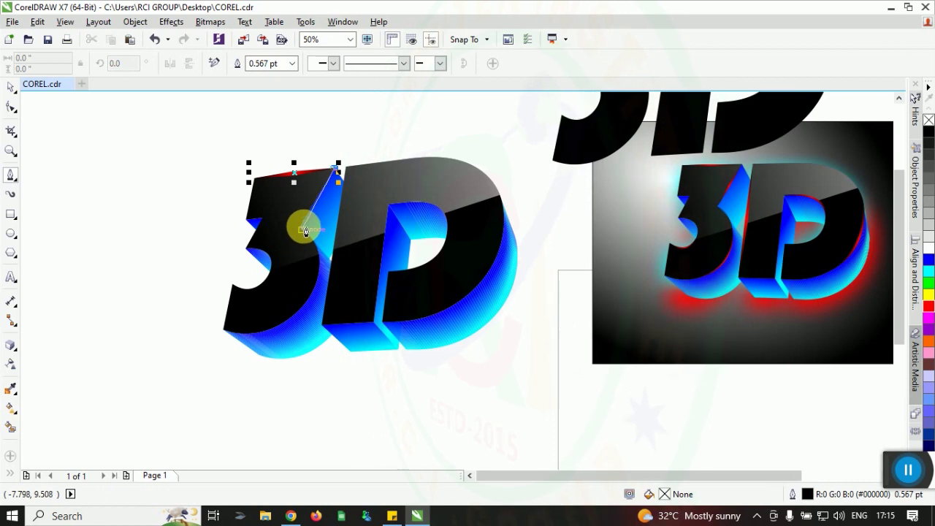
left_click(304, 230)
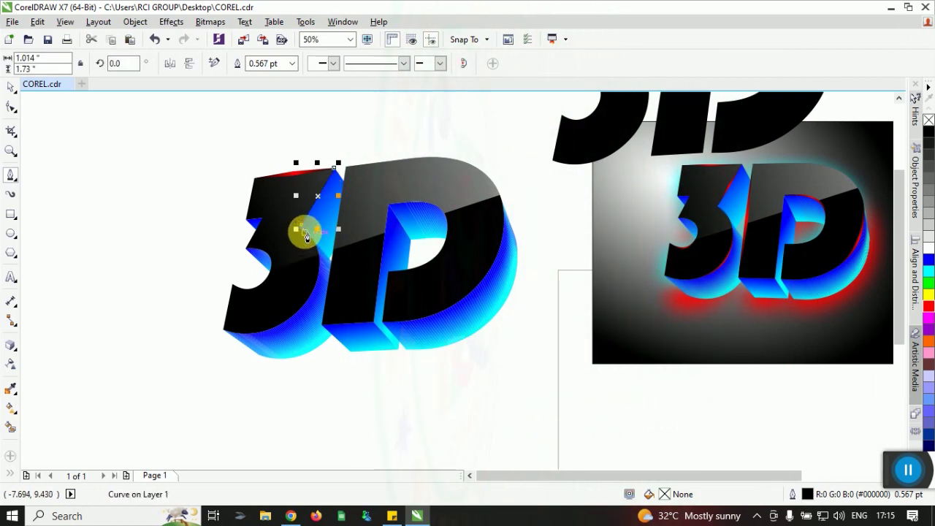
key("Escape")
Convert the slanted line's outline to an object and pull added middle nodes apart on both sides to form a tapered wedge
left_click(11, 108)
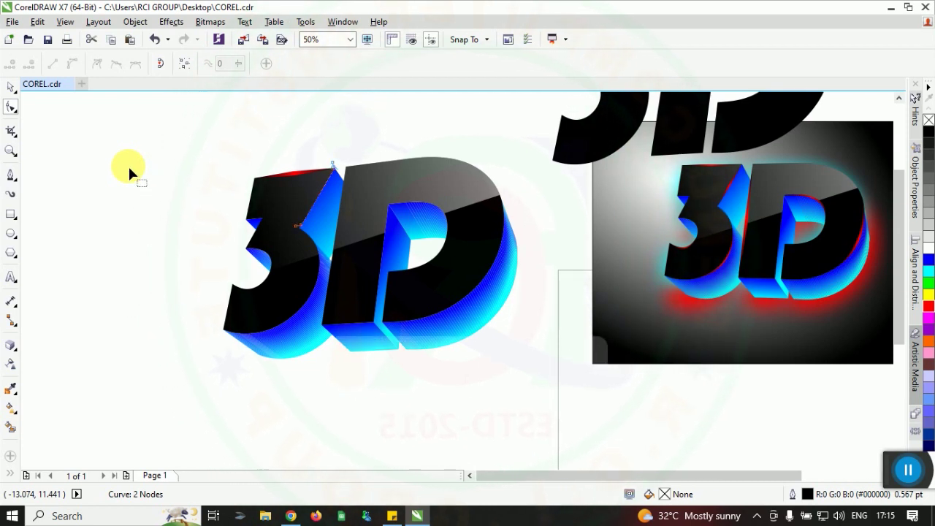
key("ctrl+shift+q")
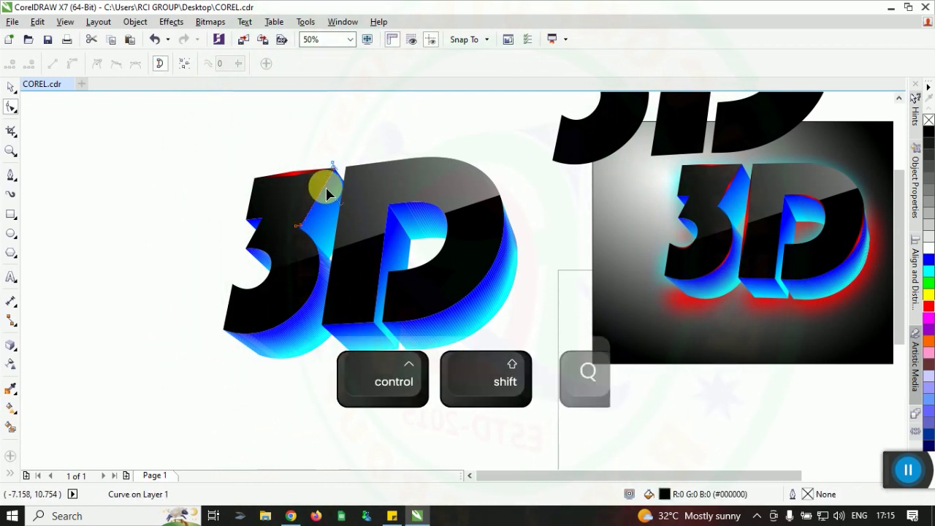
left_click_drag(323, 195, 336, 192)
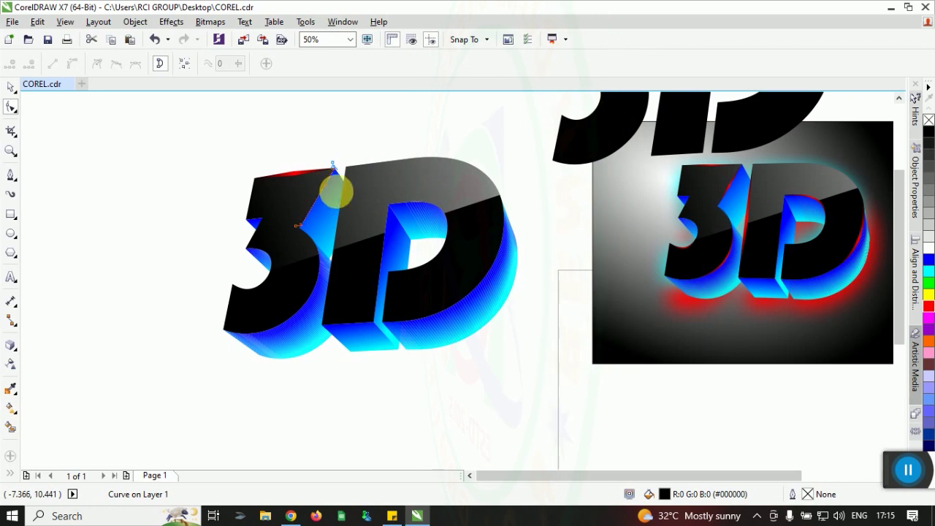
scroll(329, 200, "up", 2)
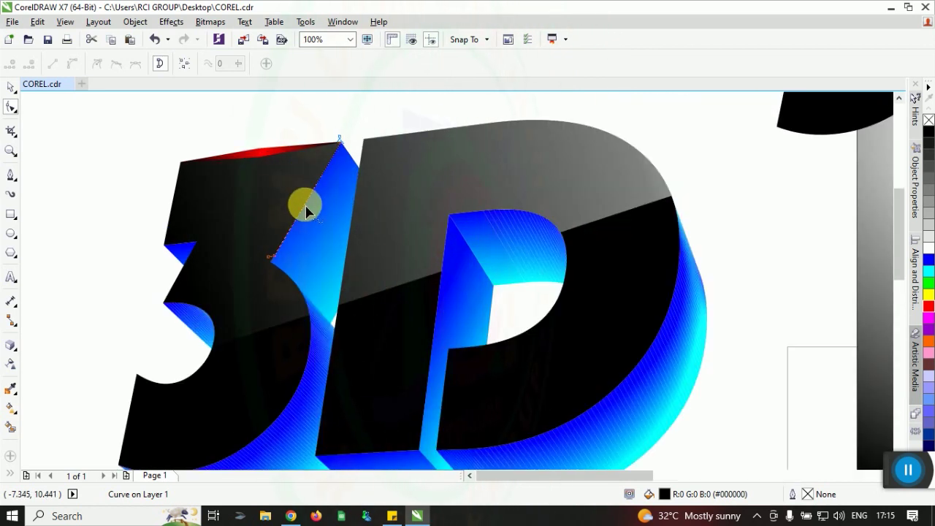
left_click_drag(301, 205, 299, 204)
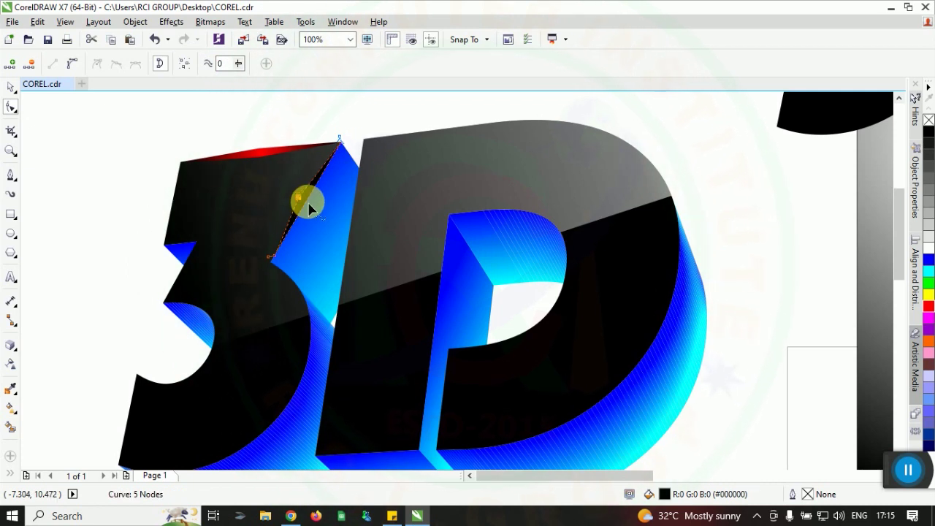
scroll(310, 208, "up", 1)
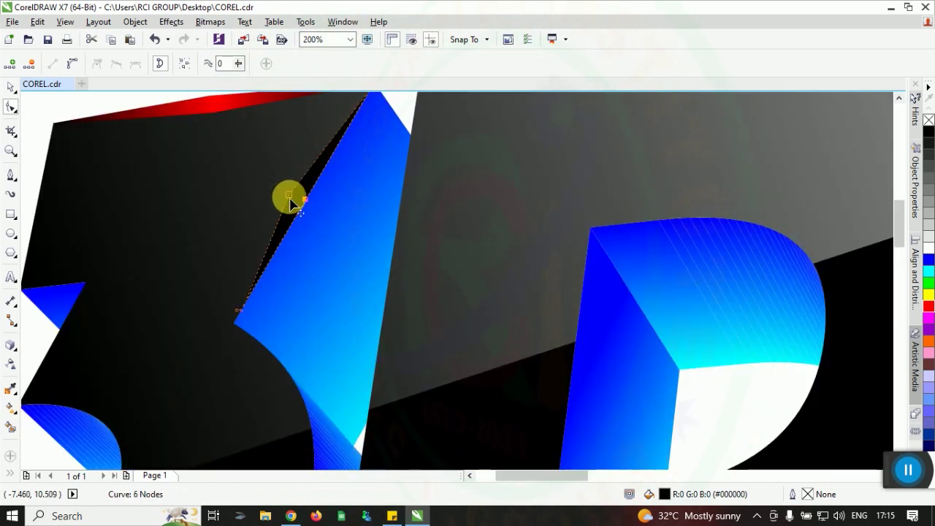
scroll(302, 195, "up", 2)
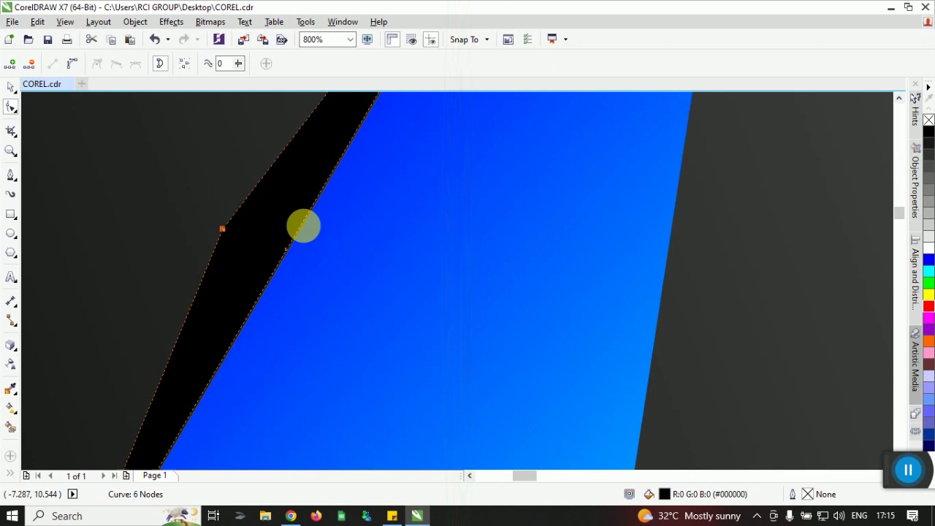
left_click_drag(287, 253, 301, 271)
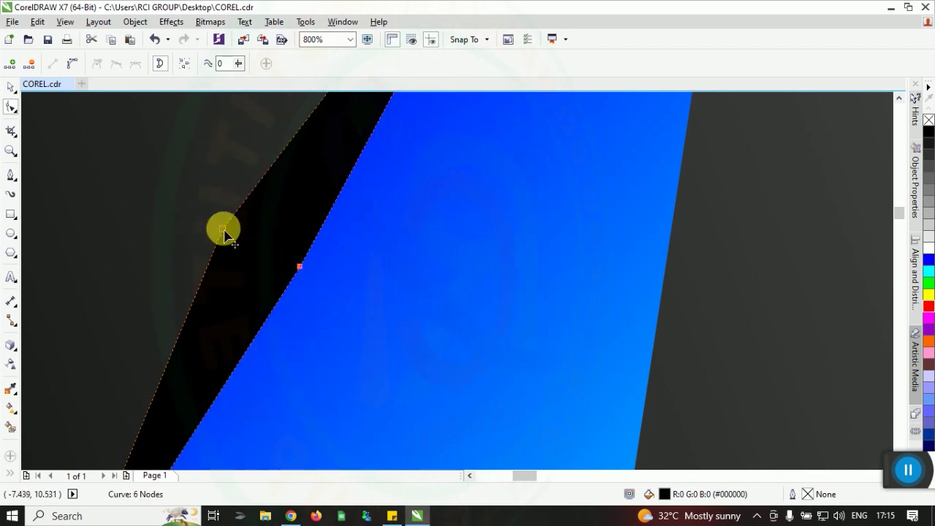
Fill the slanted wedge with a linear gradient running along its length, black at both ends and red in the middle
scroll(320, 263, "down", 2)
scroll(287, 231, "down", 1)
left_click(14, 411)
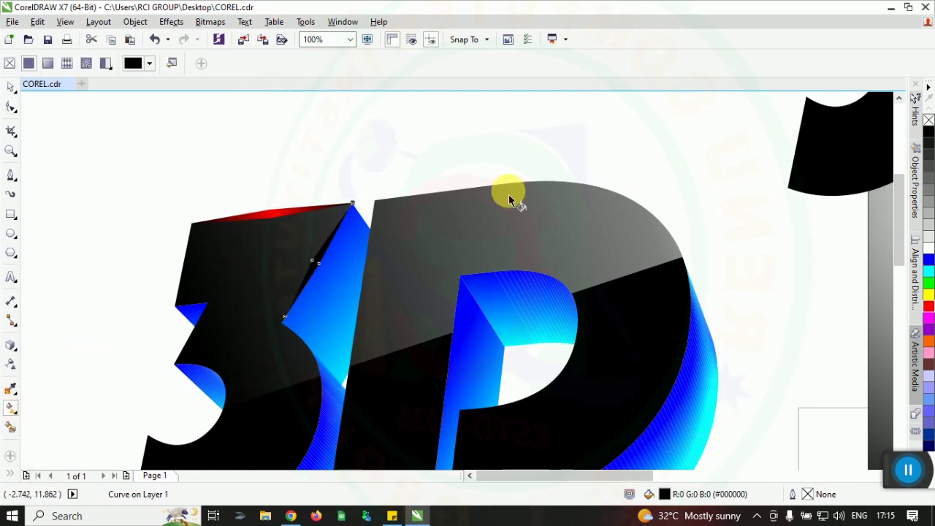
left_click_drag(350, 207, 281, 322)
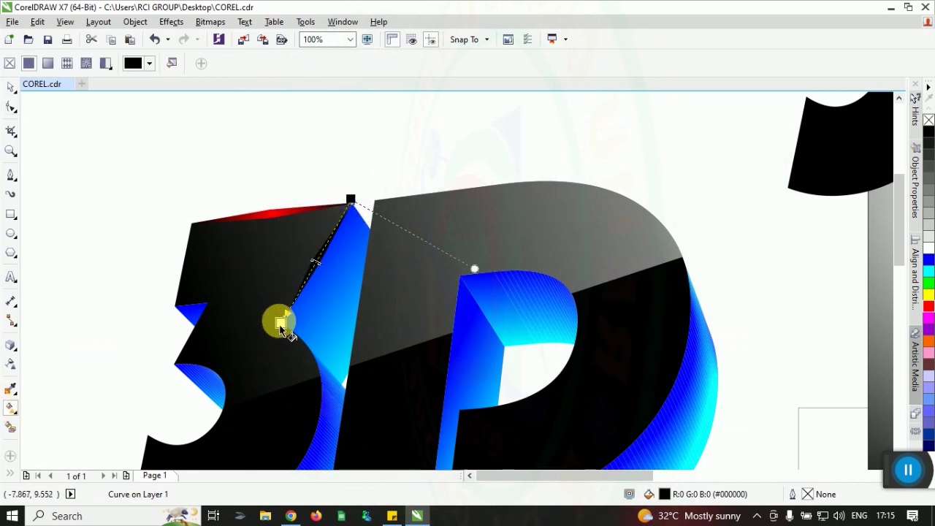
left_click_drag(928, 133, 286, 323)
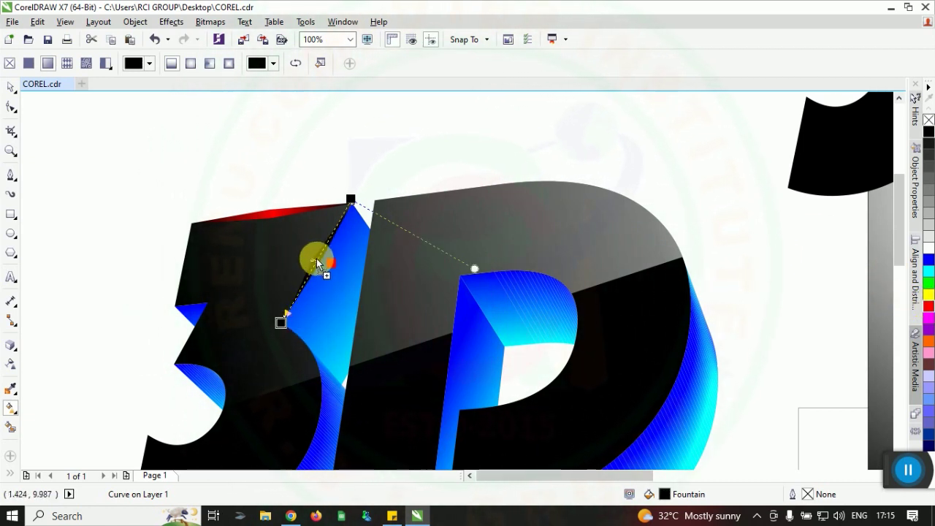
left_click_drag(318, 258, 318, 256)
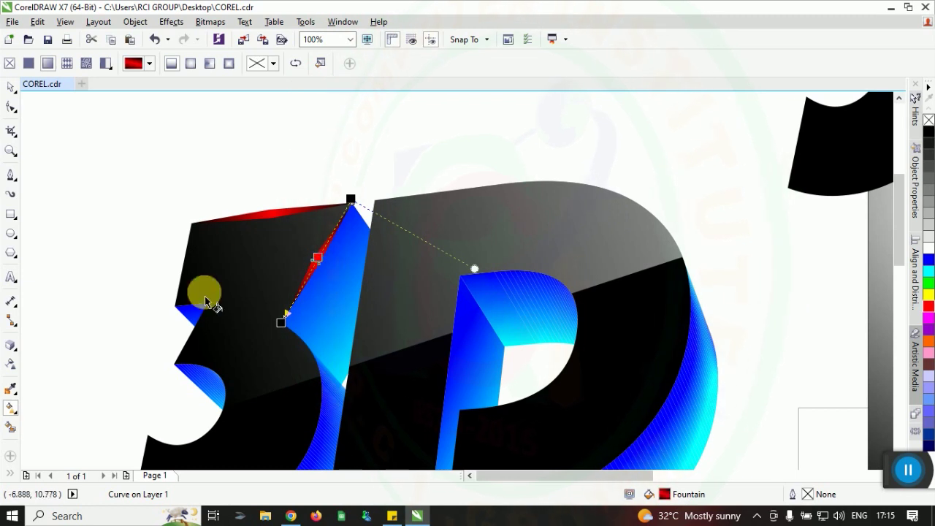
left_click(10, 86)
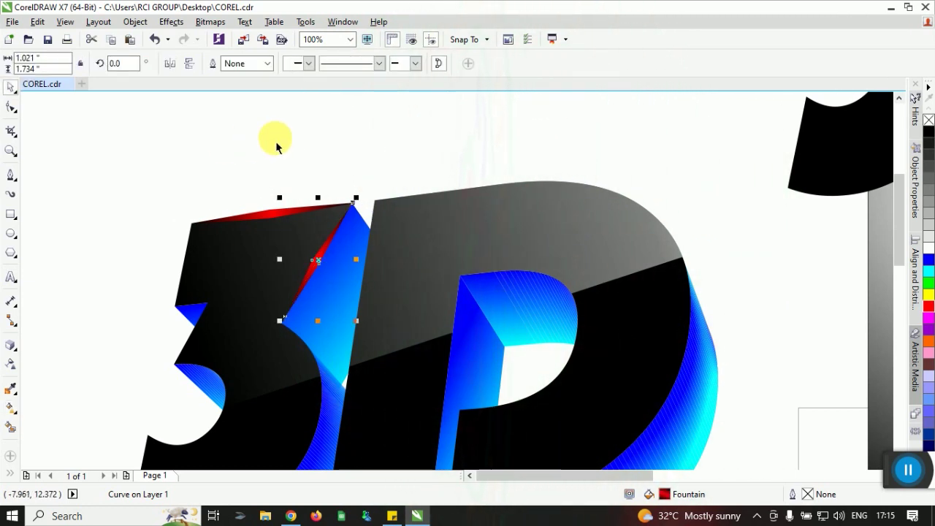
Draw a curved Pen line about 1.18 in wide and 2.57 in high along the outer edge of the 3's lower bowl
scroll(427, 184, "down", 2)
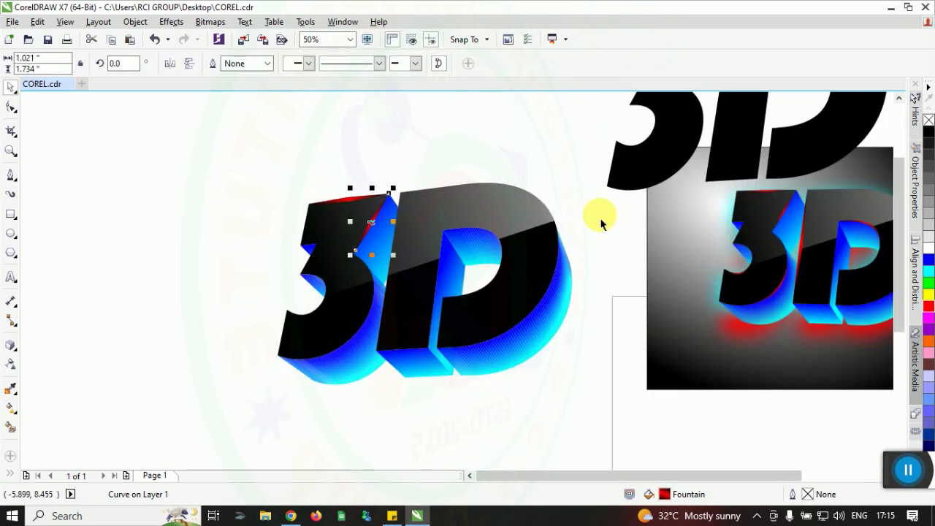
left_click(10, 179)
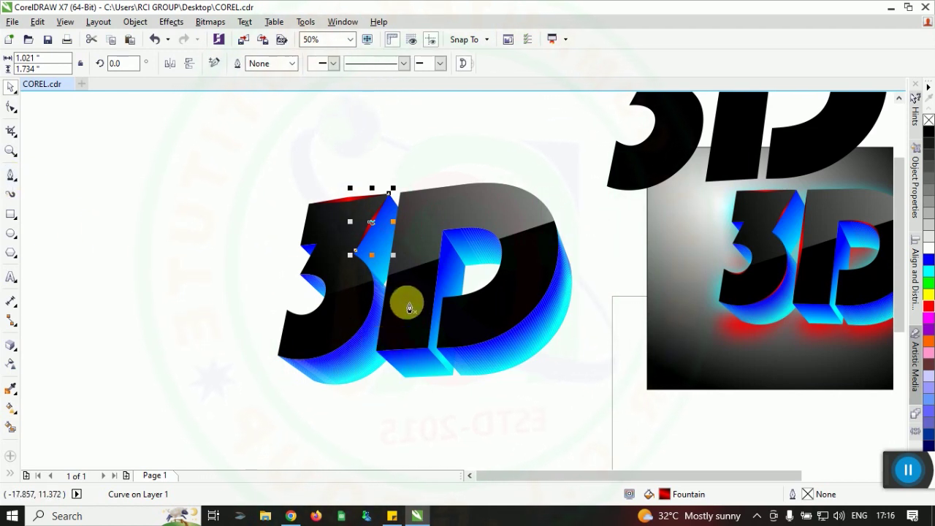
left_click(369, 271)
left_click_drag(333, 352, 273, 384)
key("Escape")
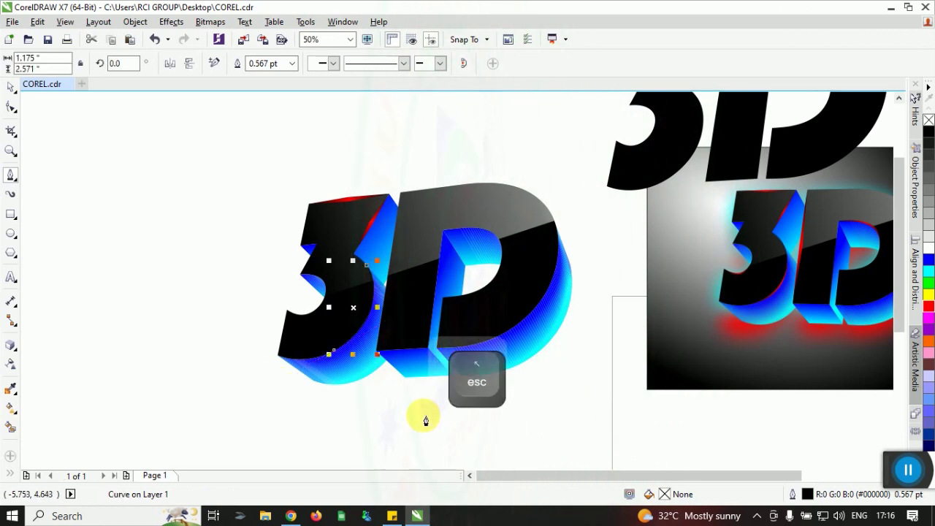
Convert the curved line's outline along the 3's lower bowl to an object and bow its inner edge inward
key("ctrl+shift+q")
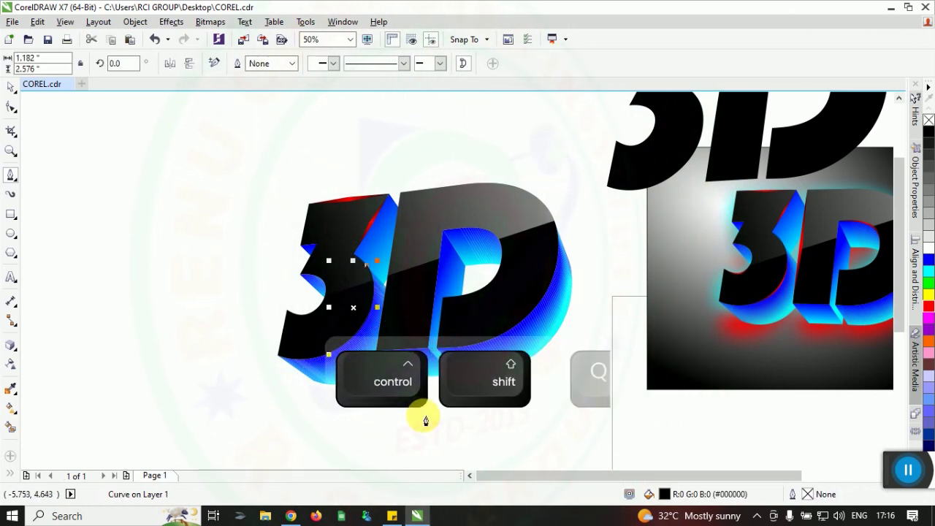
left_click(10, 108)
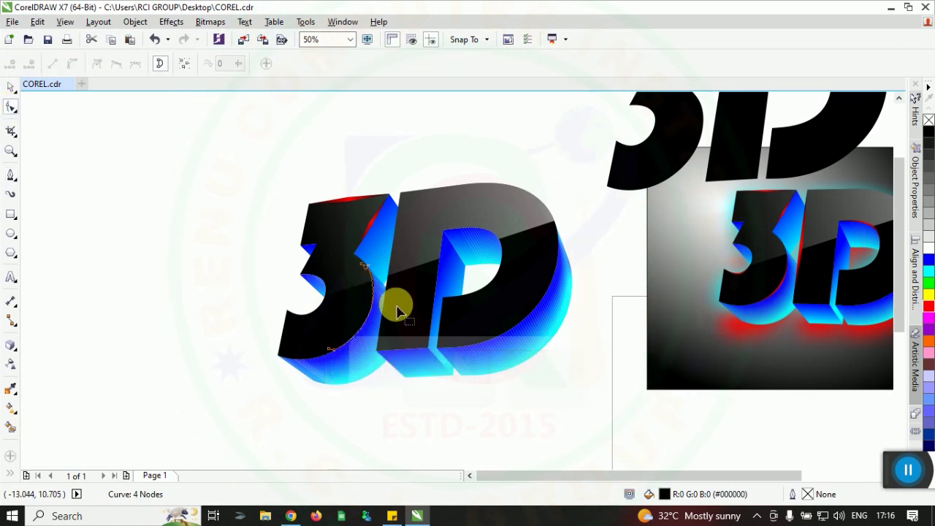
scroll(366, 322, "up", 1)
mouse_move(346, 330)
left_mouse_down()
mouse_move(332, 323)
mouse_move(351, 318)
left_mouse_up()
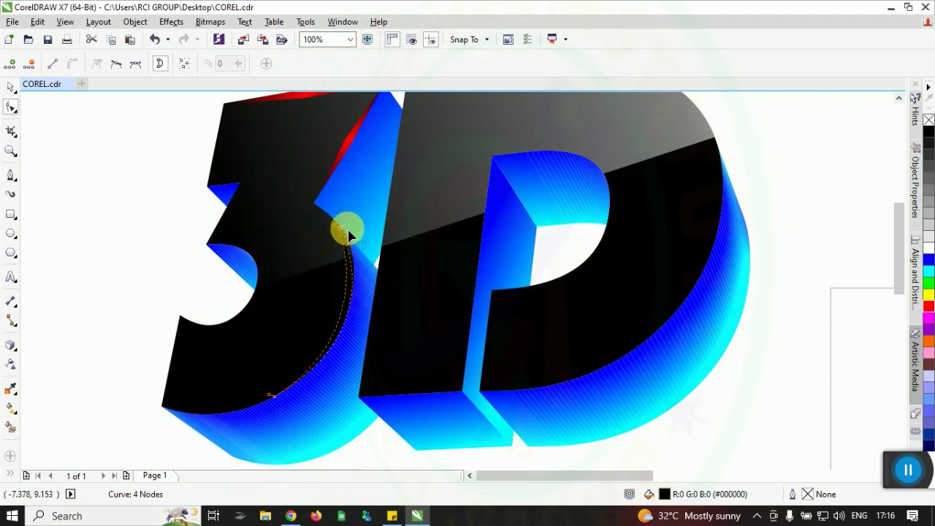
Delete the extra node at the curved sliver's upper end and reshape its inner edge into a tapered crescent
scroll(347, 230, "up", 2)
left_click(325, 232)
left_click_drag(331, 232, 349, 250)
key("Delete")
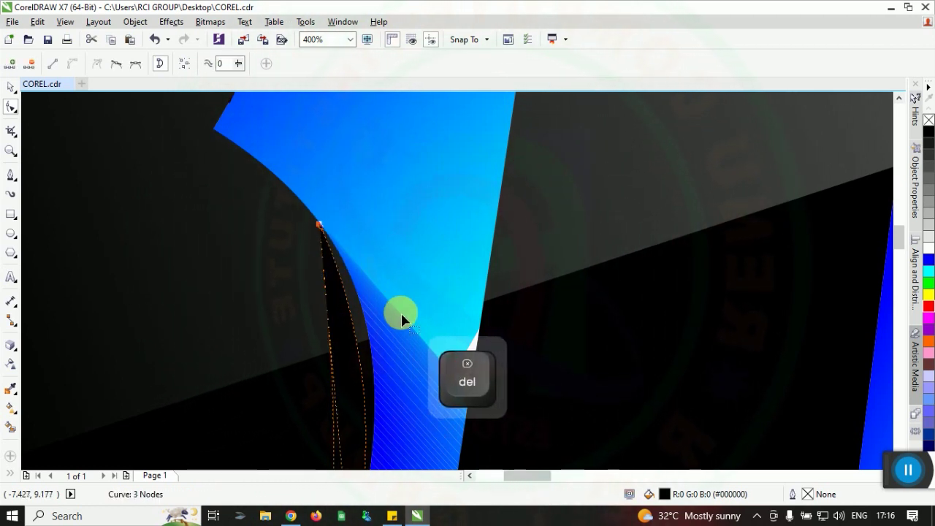
scroll(417, 254, "down", 2)
left_click_drag(385, 395, 388, 251)
left_click_drag(390, 367, 406, 343)
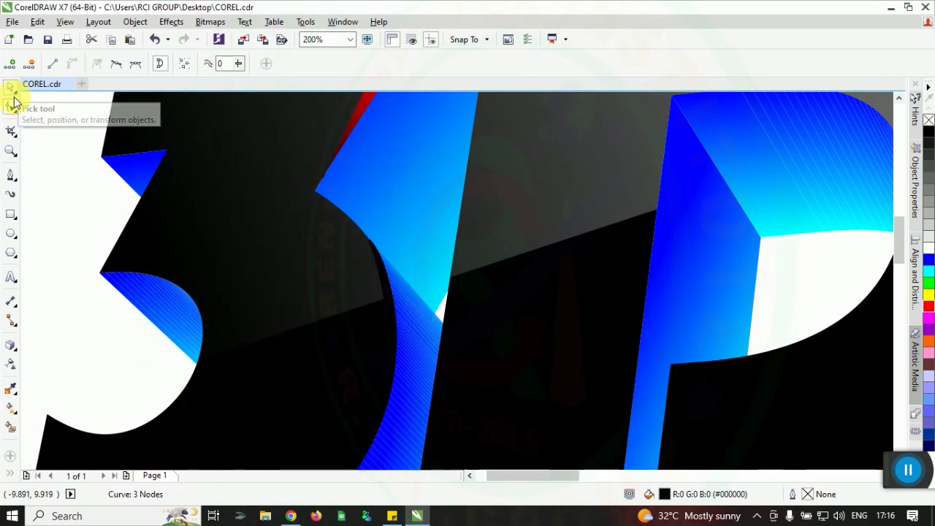
Fill the crescent with a linear gradient running along its length, black at both ends and red in the middle
left_click(11, 88)
scroll(153, 324, "down", 2)
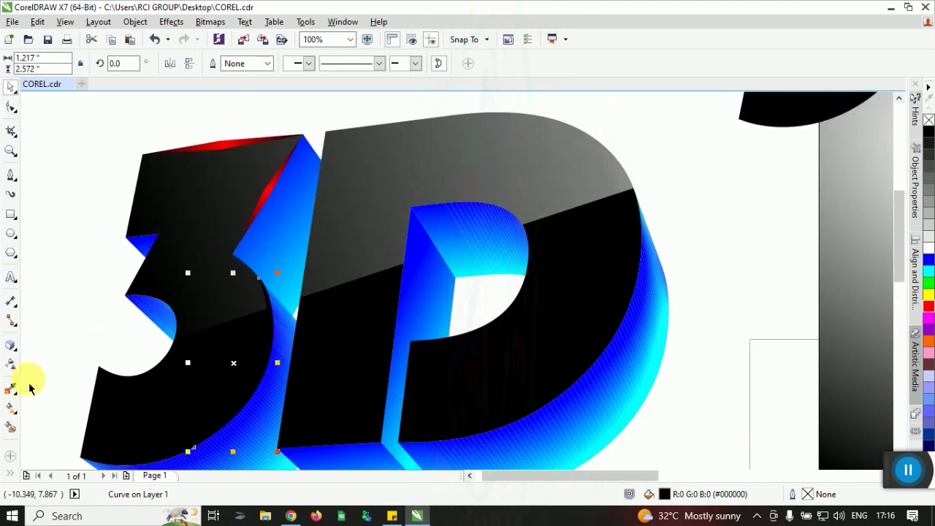
left_click(14, 408)
left_click_drag(269, 279, 193, 456)
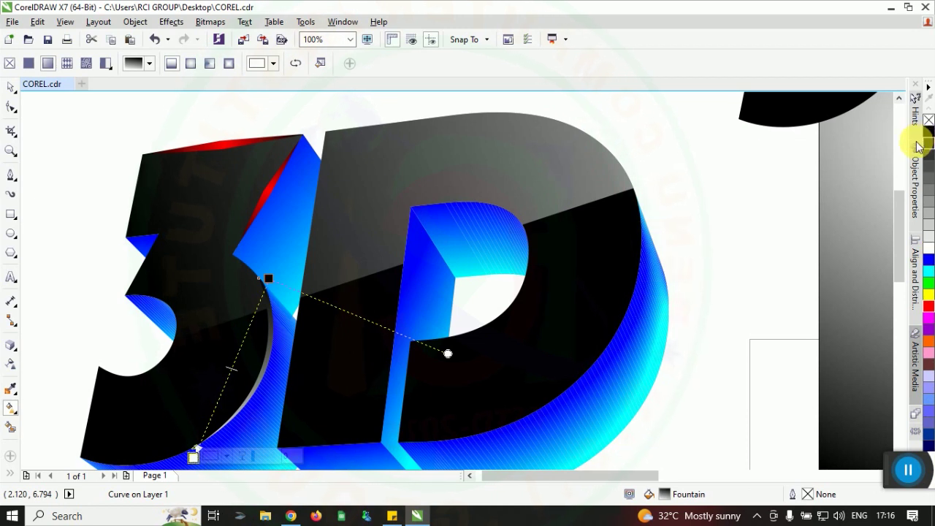
left_click_drag(193, 459, 194, 458)
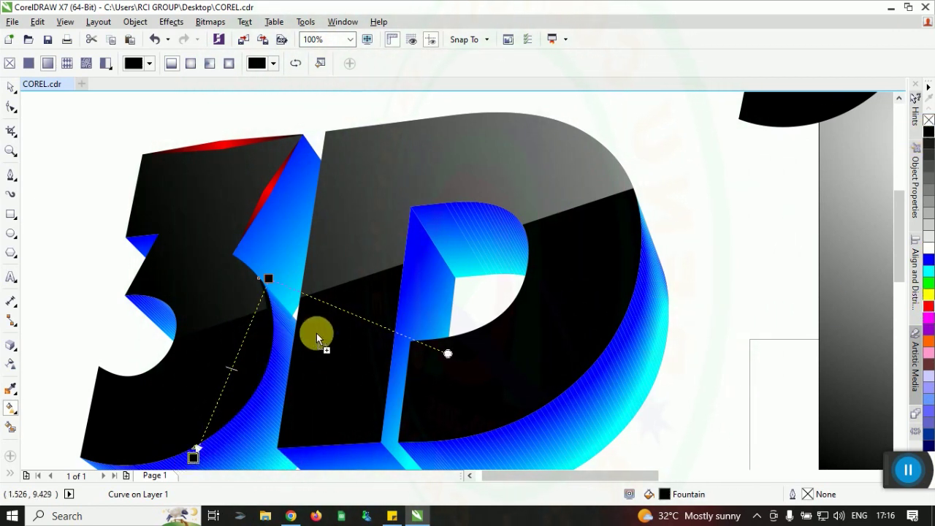
mouse_move(237, 357)
left_mouse_down()
mouse_move(250, 375)
mouse_move(235, 360)
left_mouse_up()
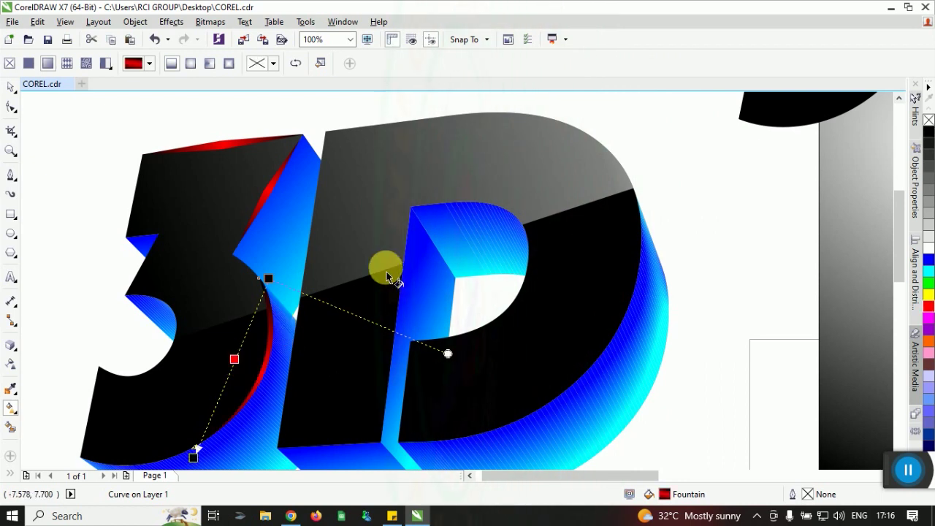
left_click(11, 86)
scroll(295, 154, "down", 1)
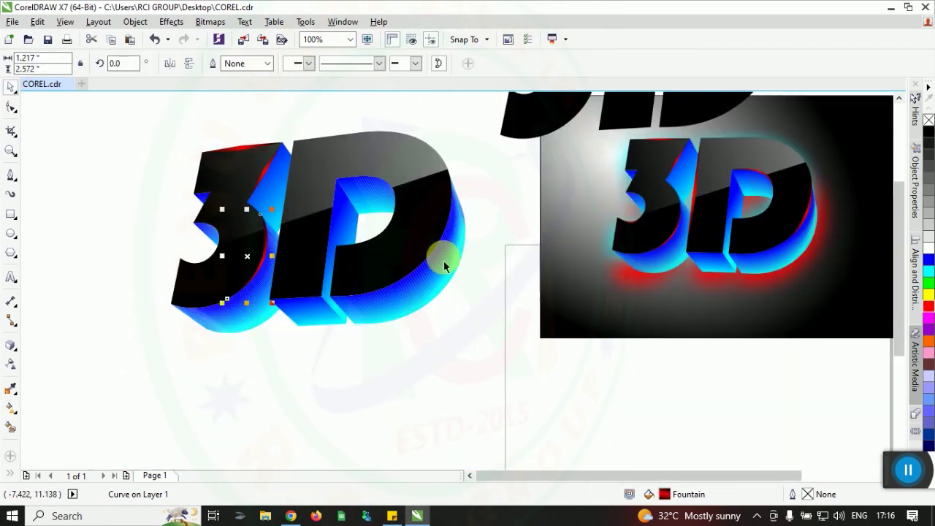
left_click(402, 398)
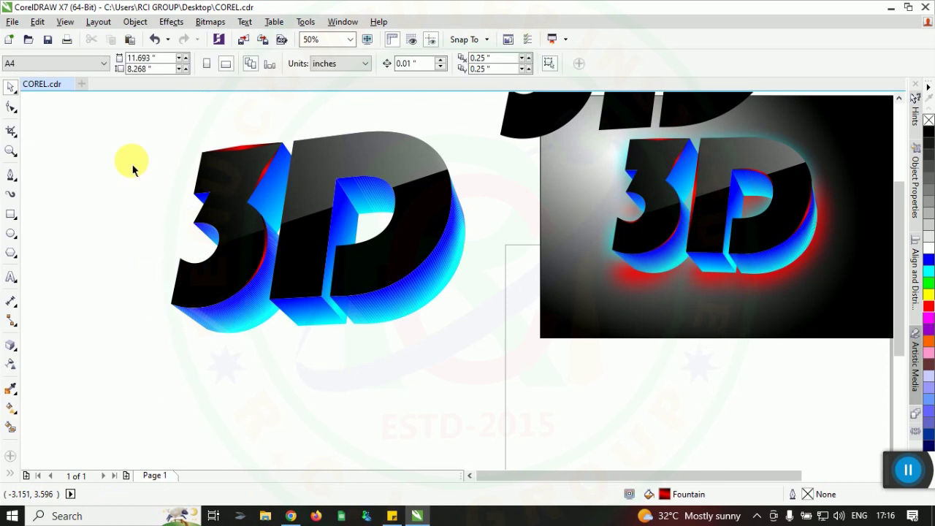
Draw a curved Pen line about 1.76 in wide and 3.06 in high along the D's lower outer edge
left_click(356, 250)
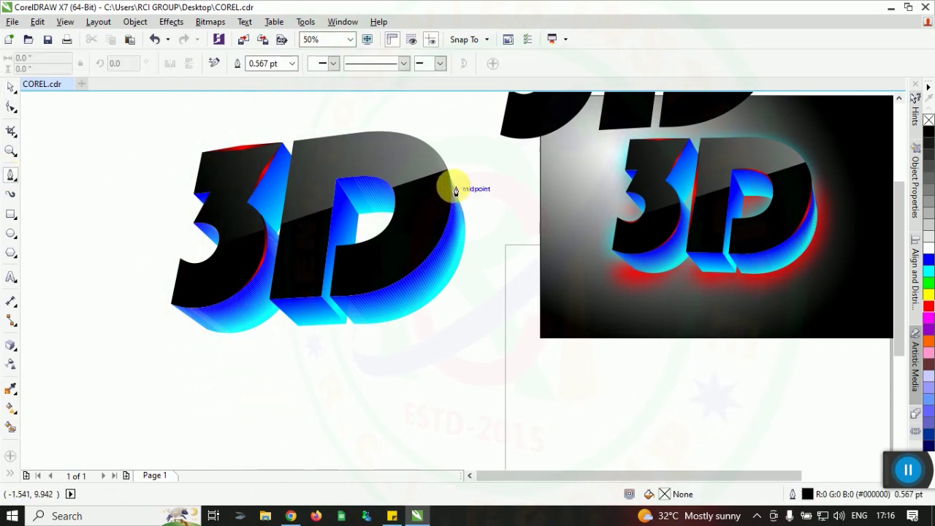
left_click(452, 188)
left_click_drag(393, 284, 333, 319)
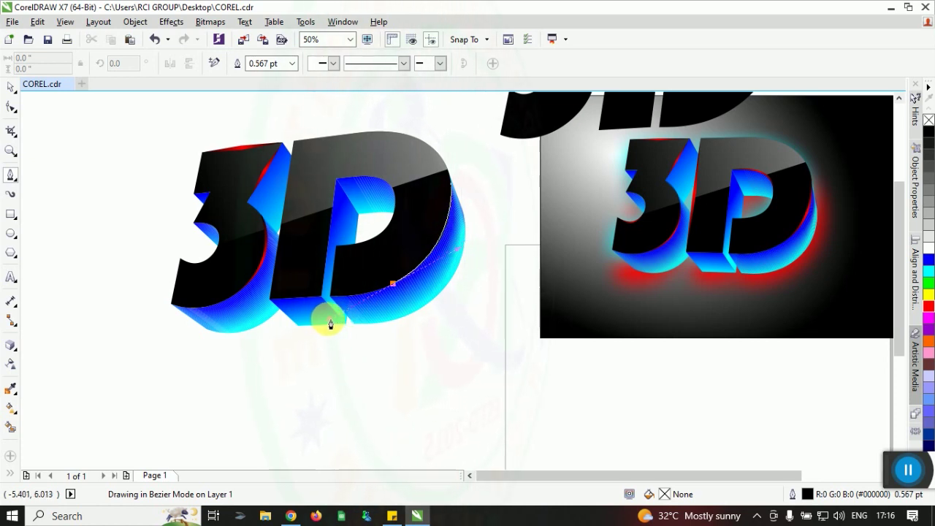
left_click_drag(330, 323, 351, 317)
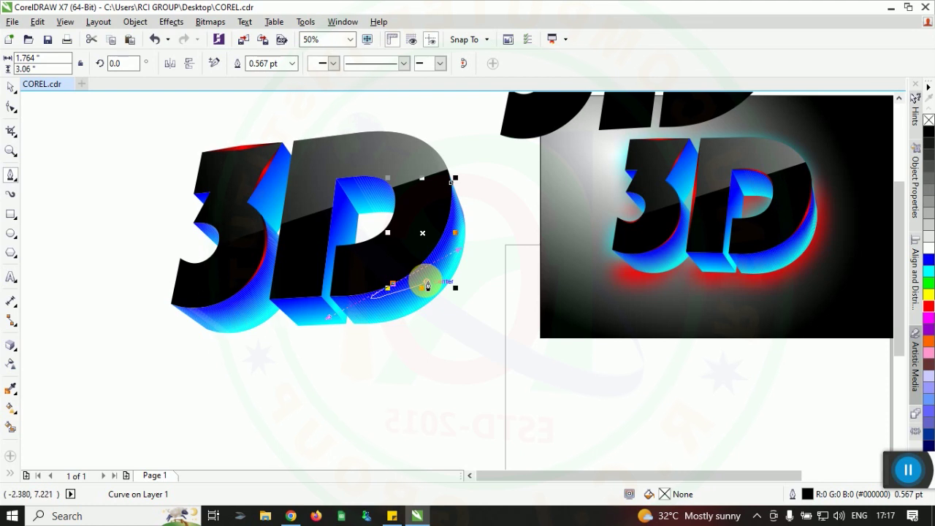
key("Escape")
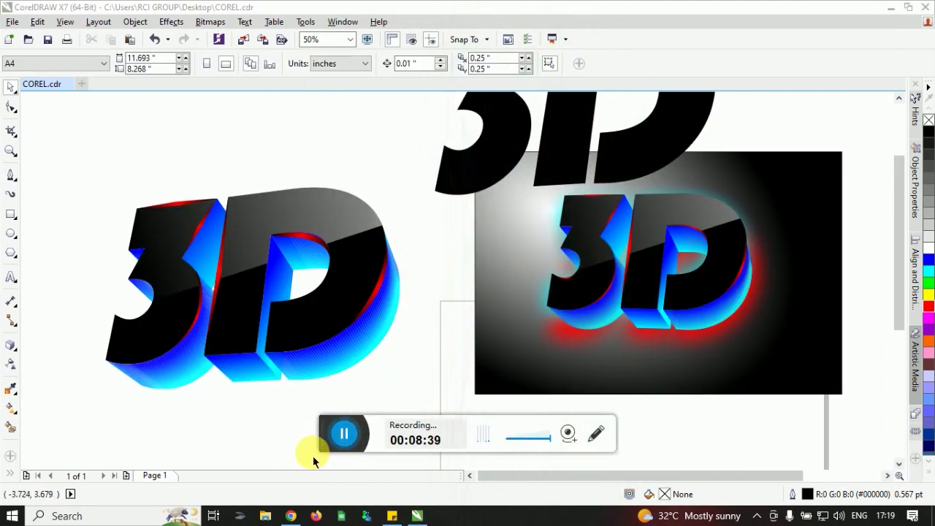
left_click_drag(327, 453, 917, 476)
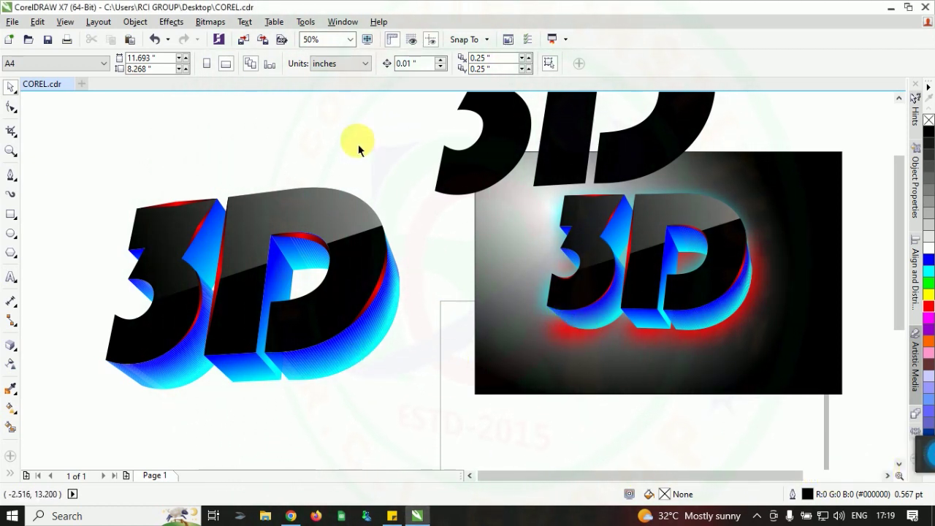
left_click_drag(504, 142, 498, 226)
left_click(210, 21)
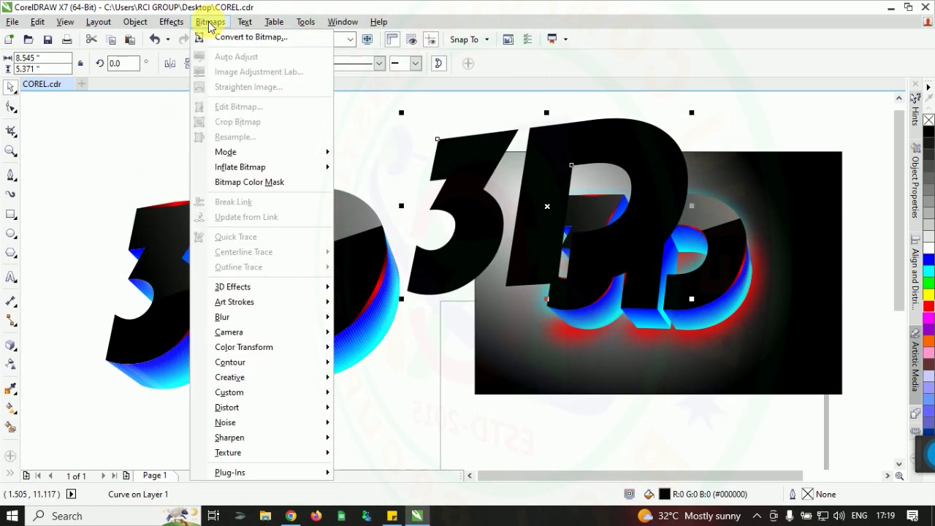
left_click(248, 38)
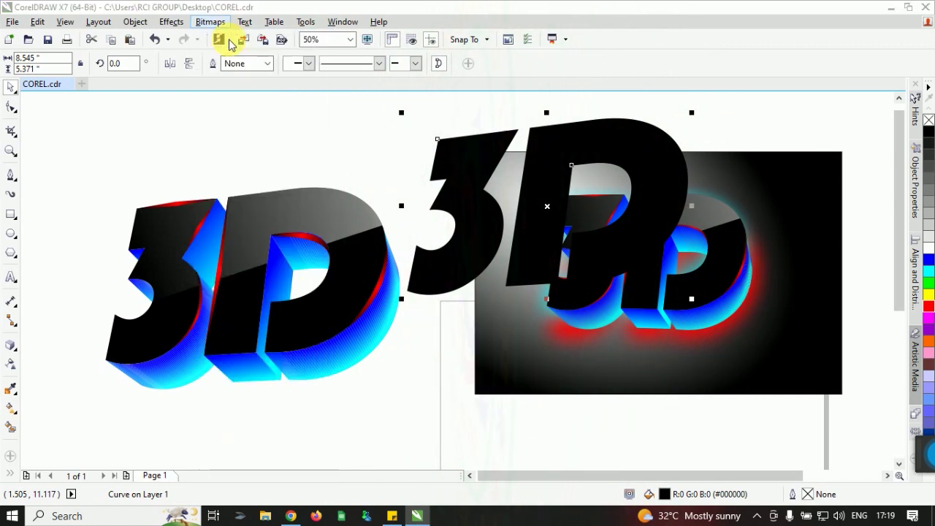
left_click_drag(490, 172, 731, 130)
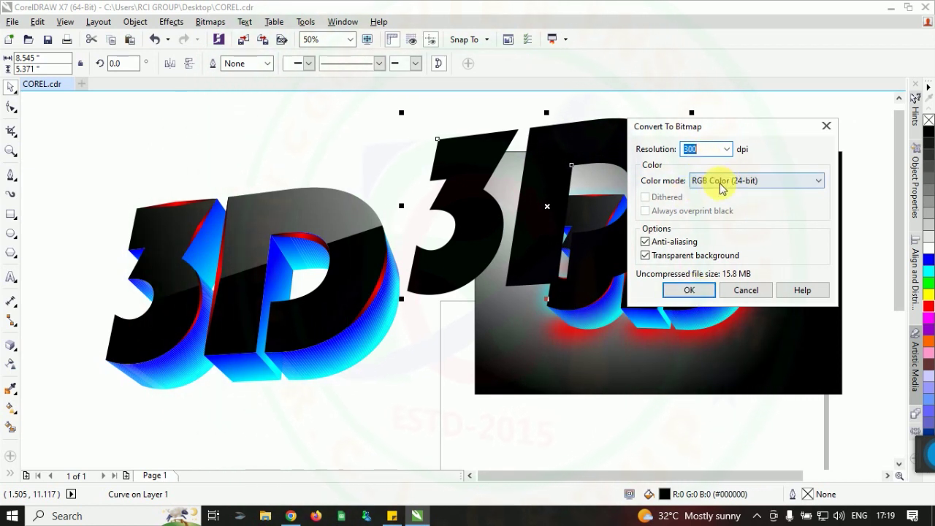
left_click(690, 290)
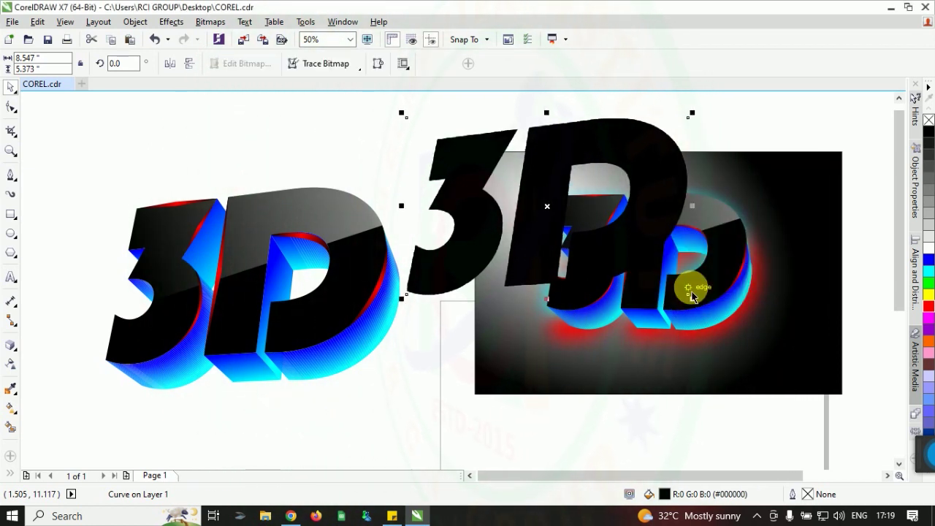
left_click(211, 22)
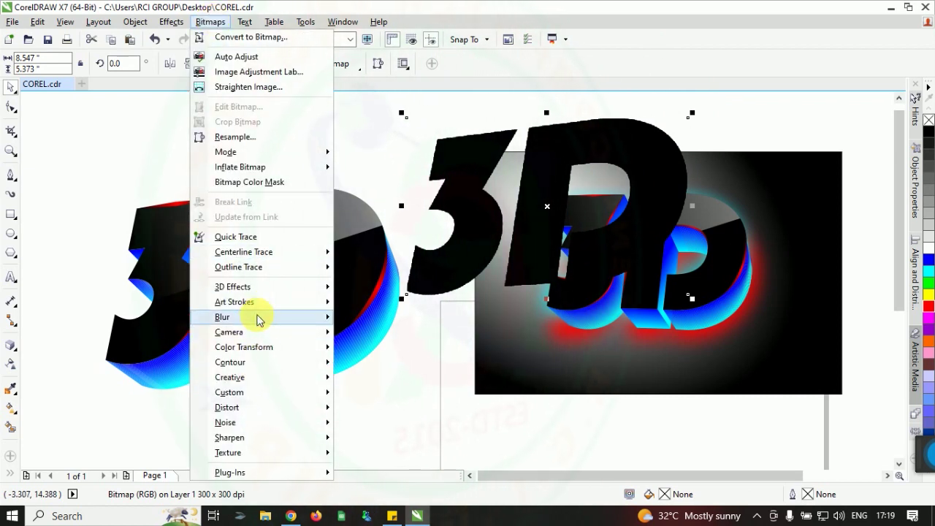
mouse_move(257, 320)
left_click(365, 332)
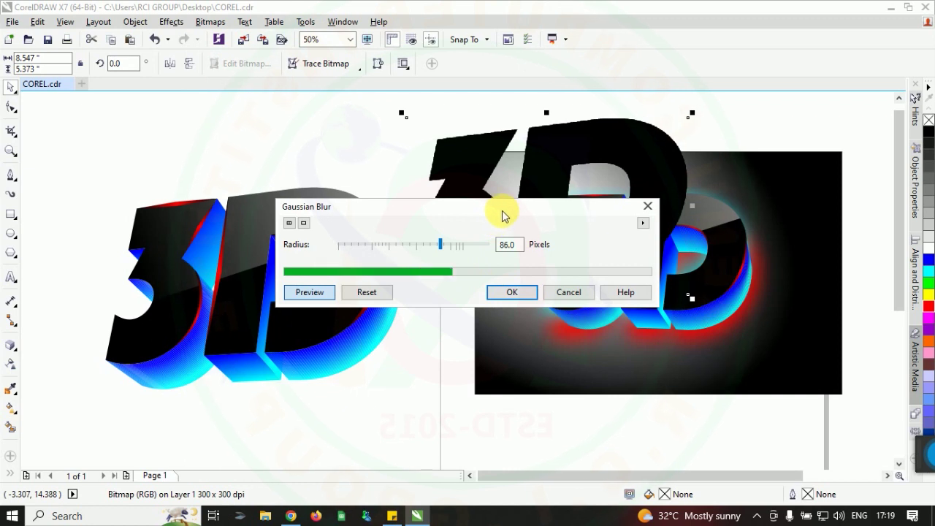
left_click_drag(502, 214, 573, 311)
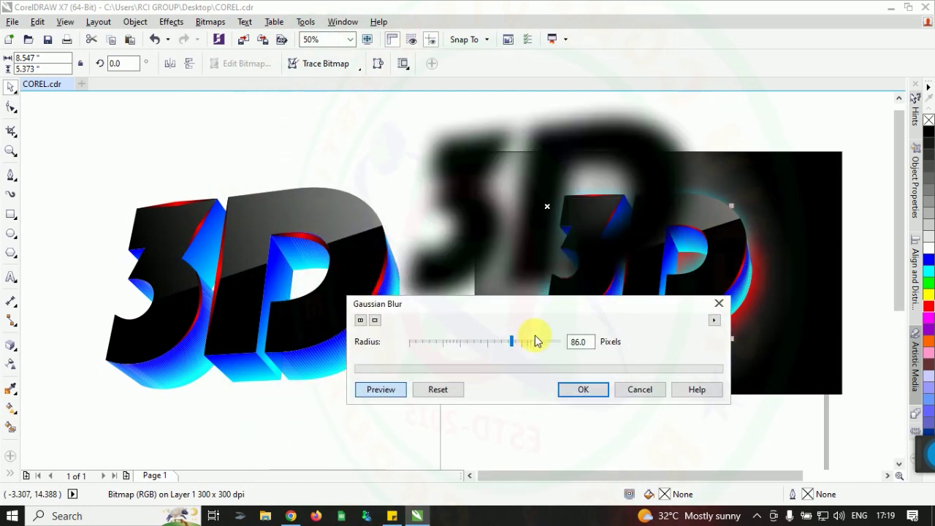
left_click(645, 395)
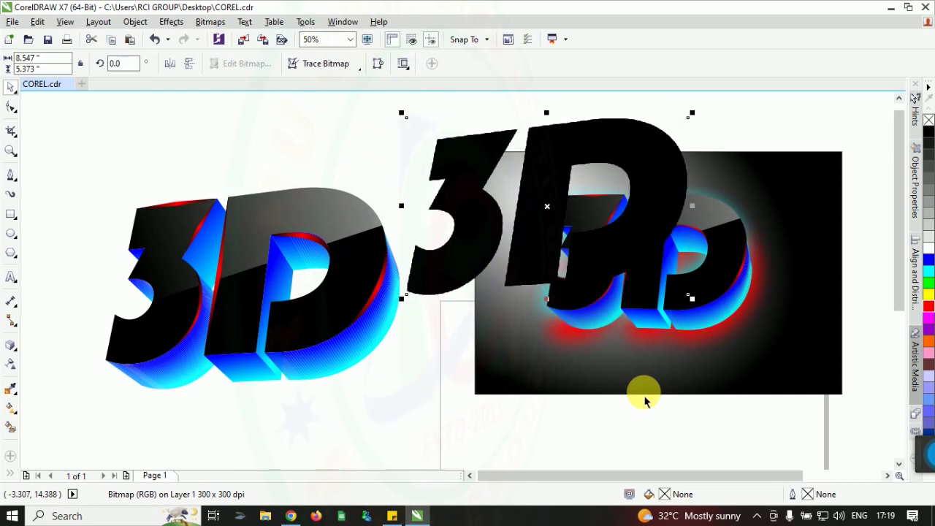
key("ctrl+z")
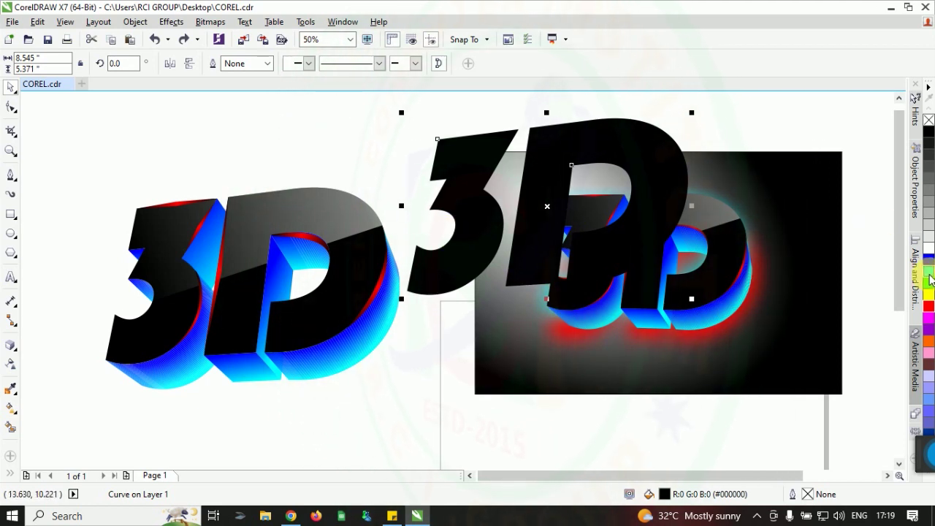
Fill the flat black 3D text copy with red and convert it to a 300 dpi RGB bitmap with transparent background
left_click(930, 310)
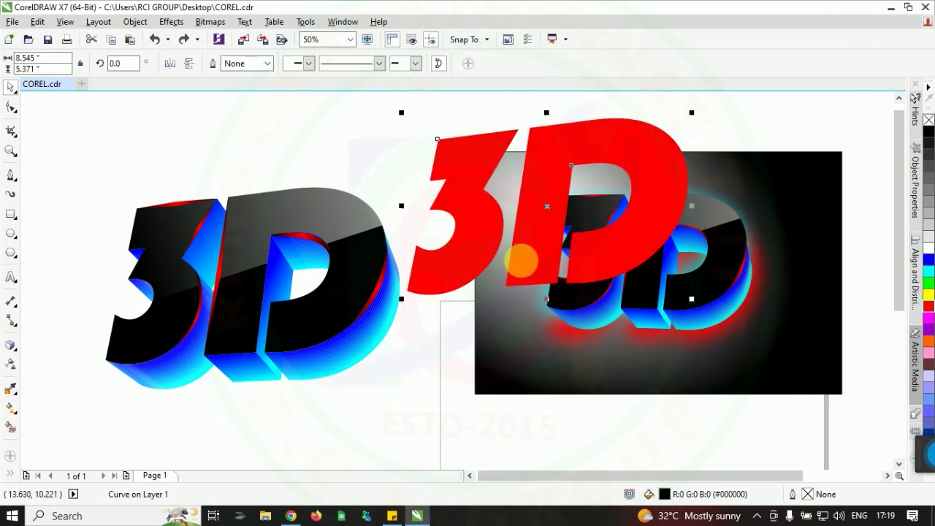
left_click(210, 22)
left_click(221, 35)
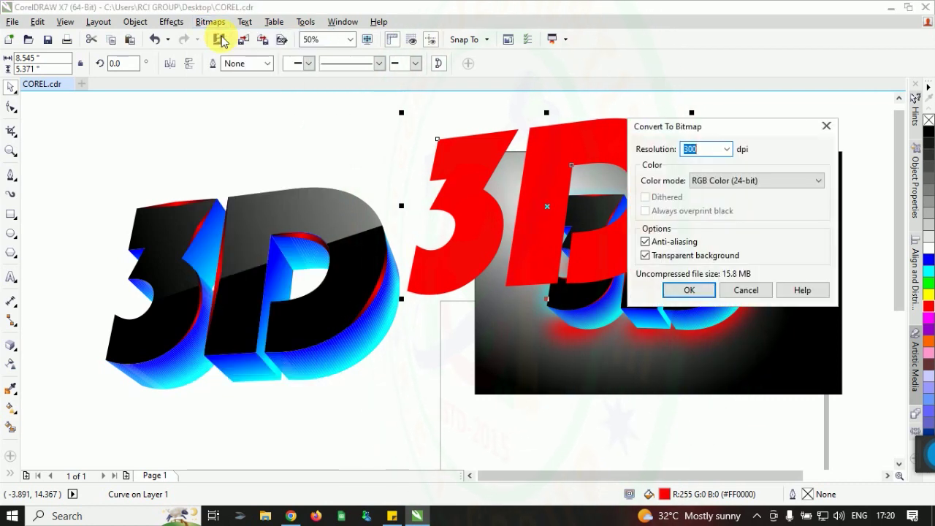
left_click(687, 290)
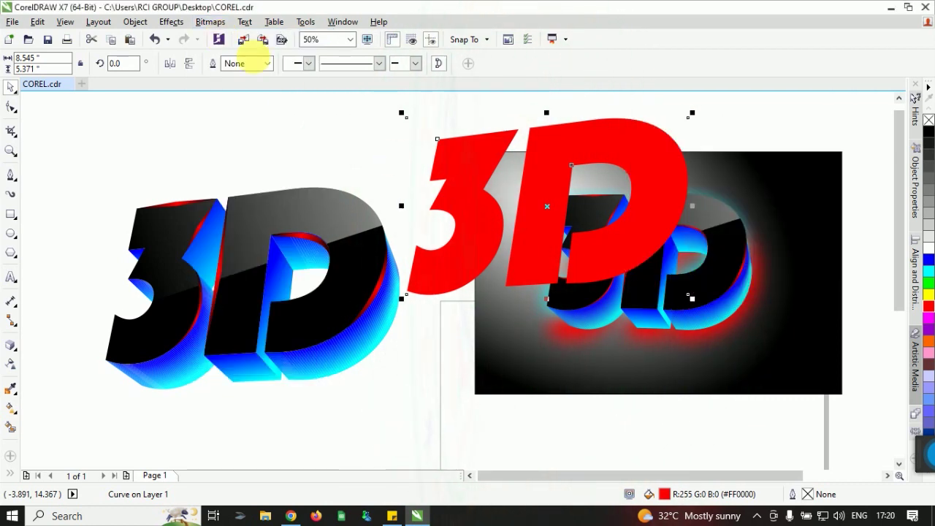
Apply a Gaussian Blur with a radius of 86 pixels to the red 3D bitmap
left_click(210, 22)
mouse_move(253, 319)
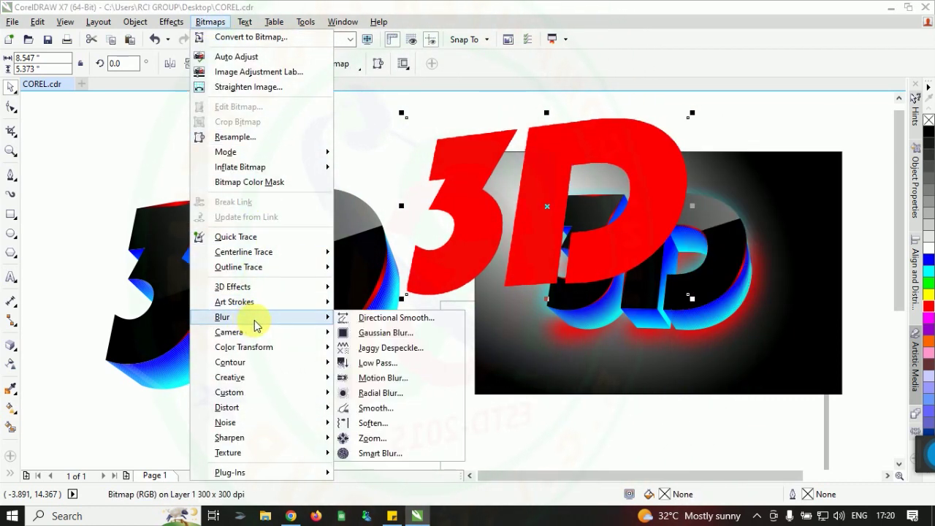
left_click(384, 336)
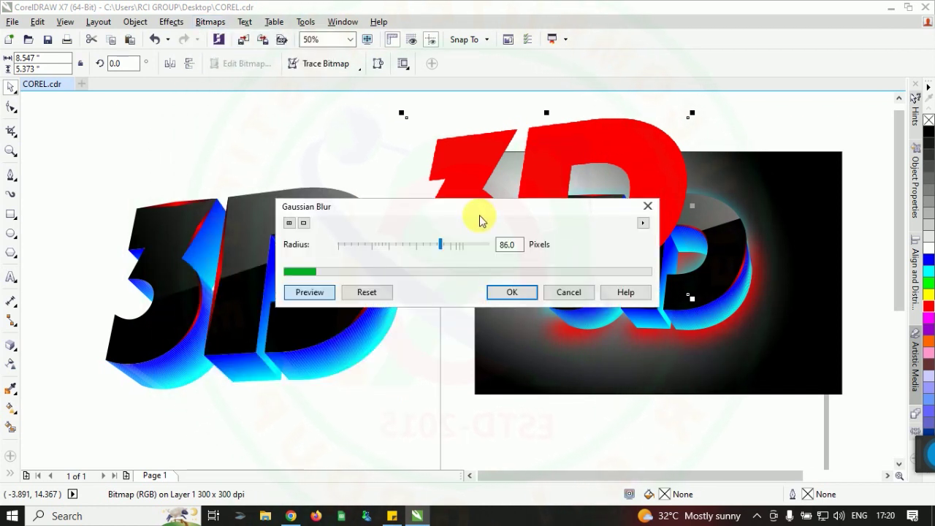
left_click_drag(481, 207, 583, 313)
left_click(560, 247)
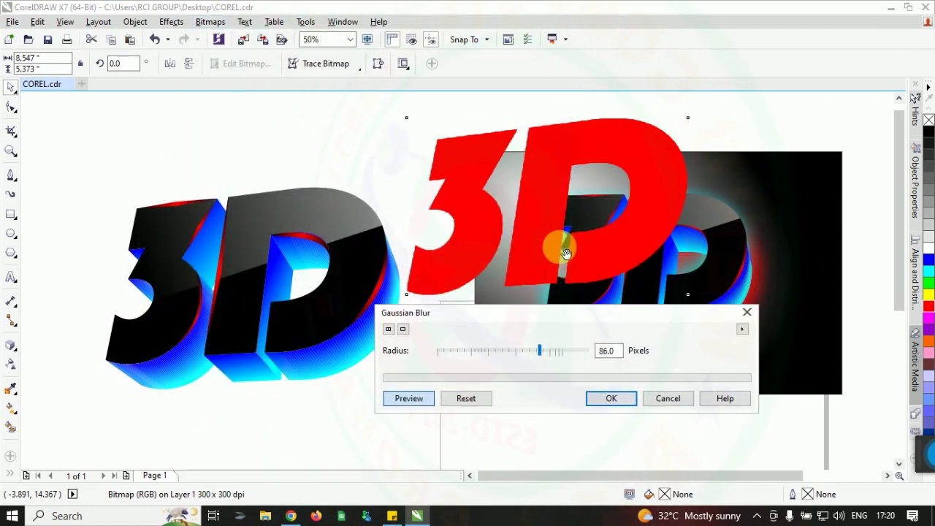
left_click(607, 398)
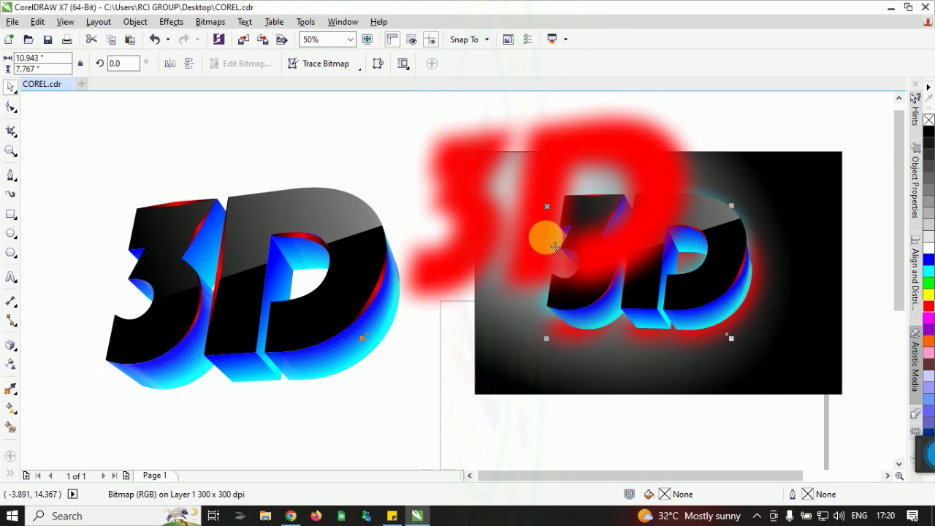
Move the blurred red bitmap over the extruded 3D letters, offset down and to the right, and send it to the back
left_click_drag(468, 184, 205, 355)
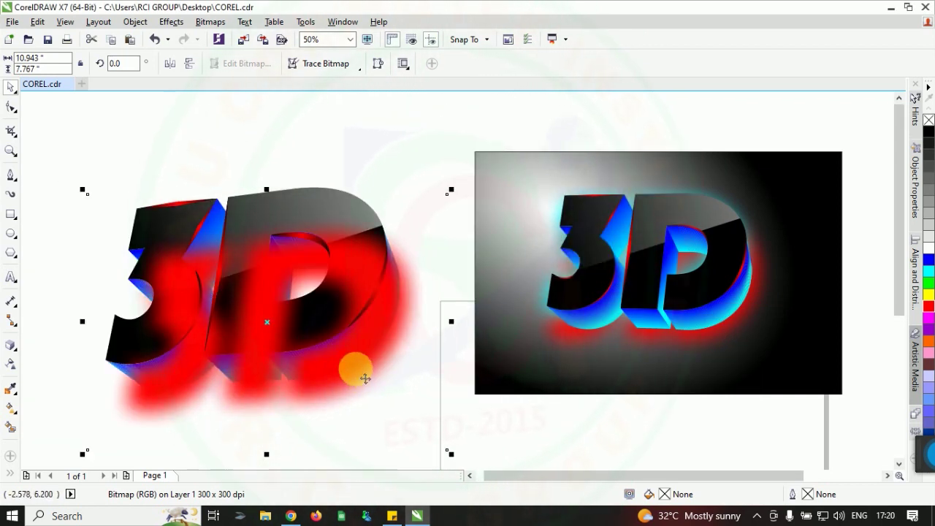
key("shift+Page_Down")
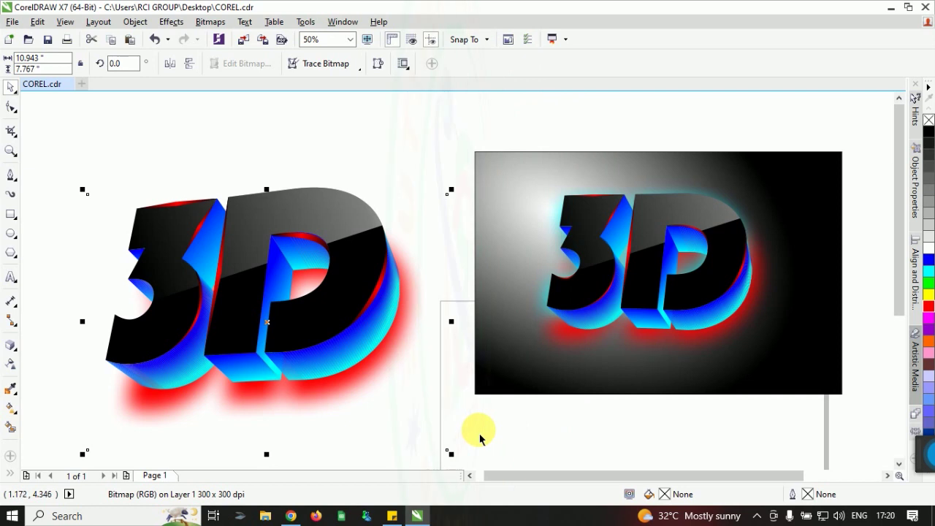
left_click(479, 436)
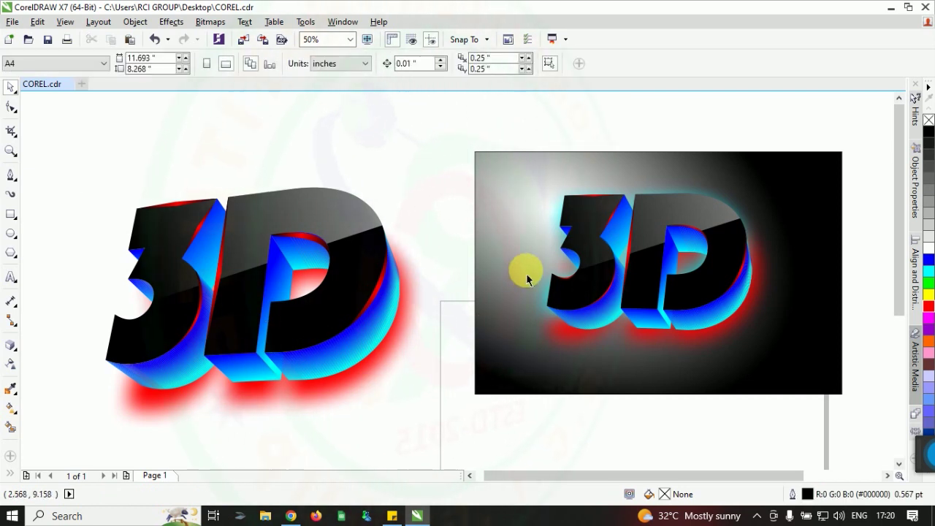
Discard a trial copy of the reference background and move the reference artwork farther right of the working 3D letters
left_click_drag(836, 170, 442, 236)
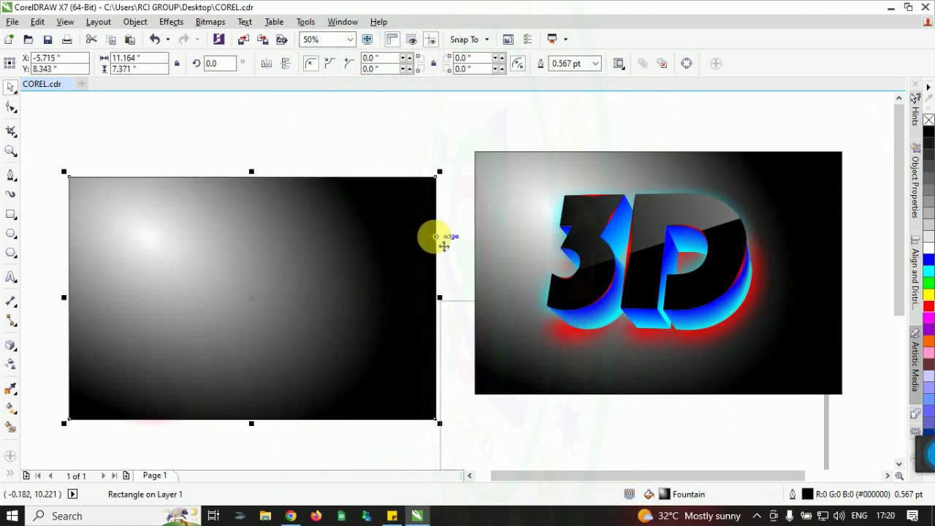
key("Delete")
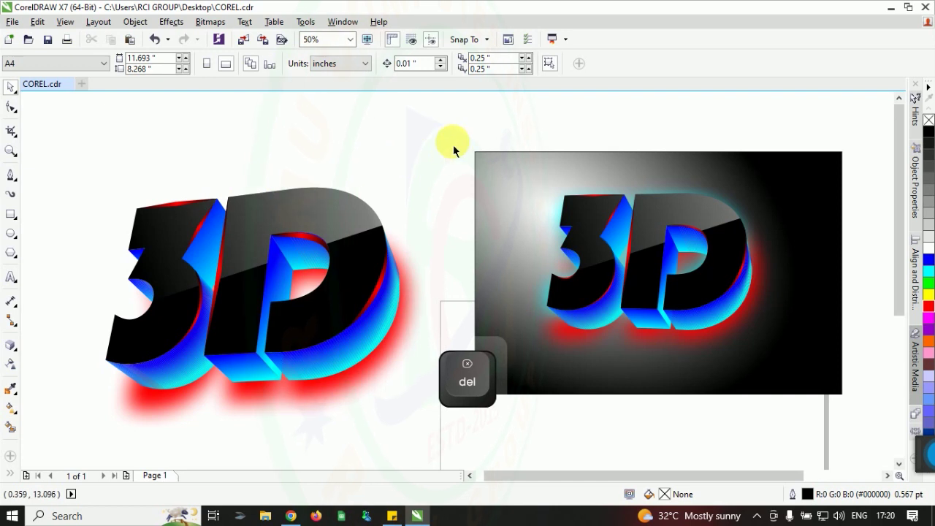
left_click_drag(448, 134, 846, 398)
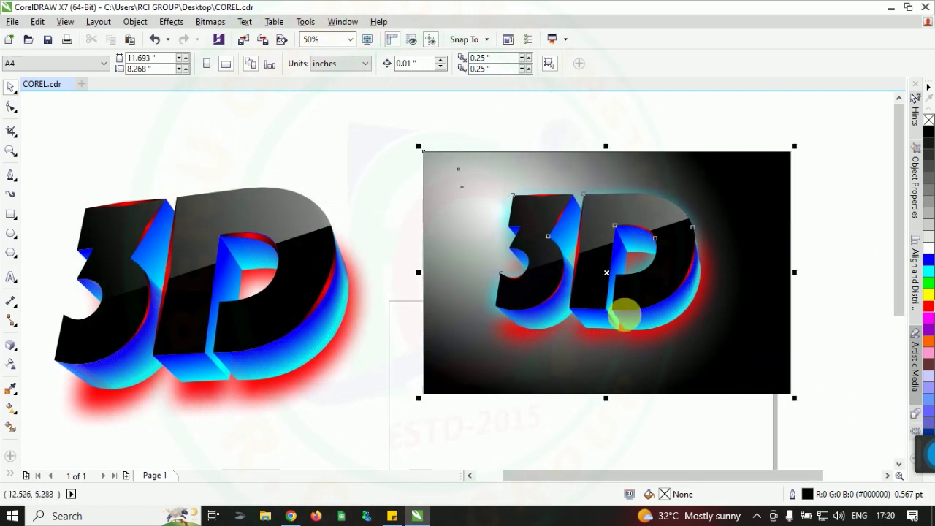
left_click_drag(532, 299, 745, 299)
left_click_drag(560, 477, 523, 474)
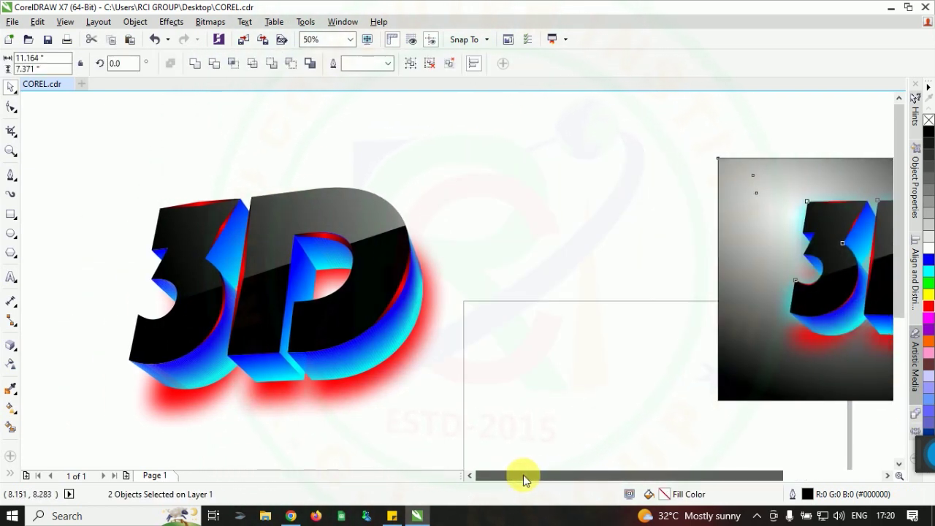
Draw a background rectangle about 14.71 in wide and 9.75 in high around the working 3D letters
left_click(212, 100)
left_click(11, 214)
mouse_move(37, 130)
left_mouse_down()
mouse_move(490, 445)
mouse_move(520, 451)
left_mouse_up()
Give the rectangle a white-to-black elliptical fountain fill with its white centre near the rectangle's upper-left corner
left_click(11, 408)
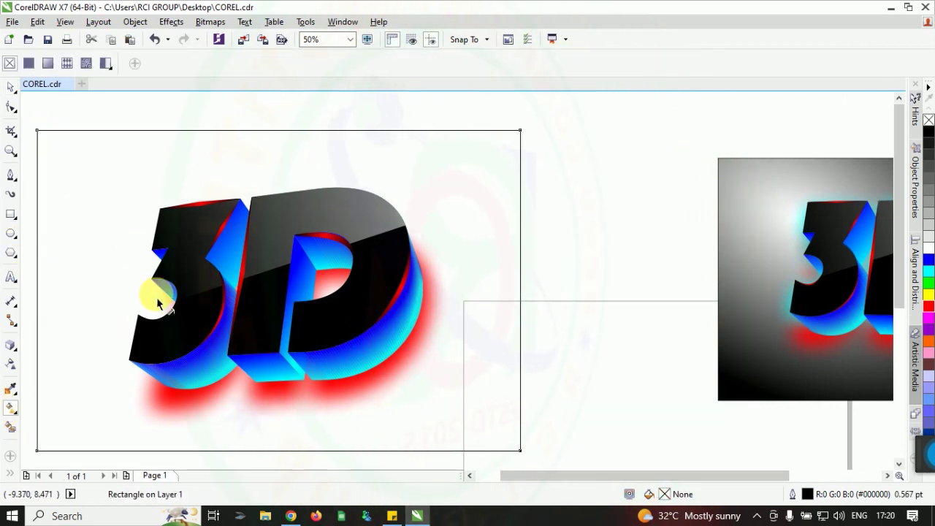
left_click_drag(123, 197, 508, 441)
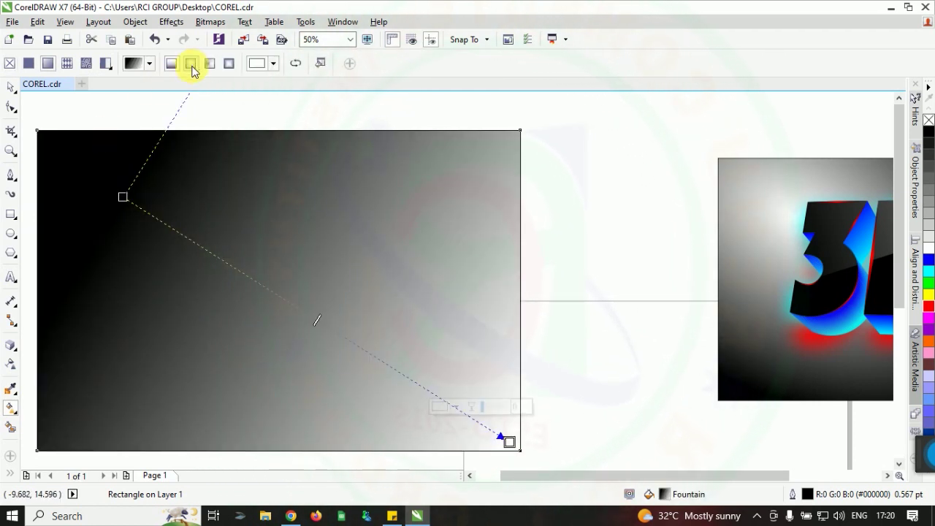
left_click(190, 63)
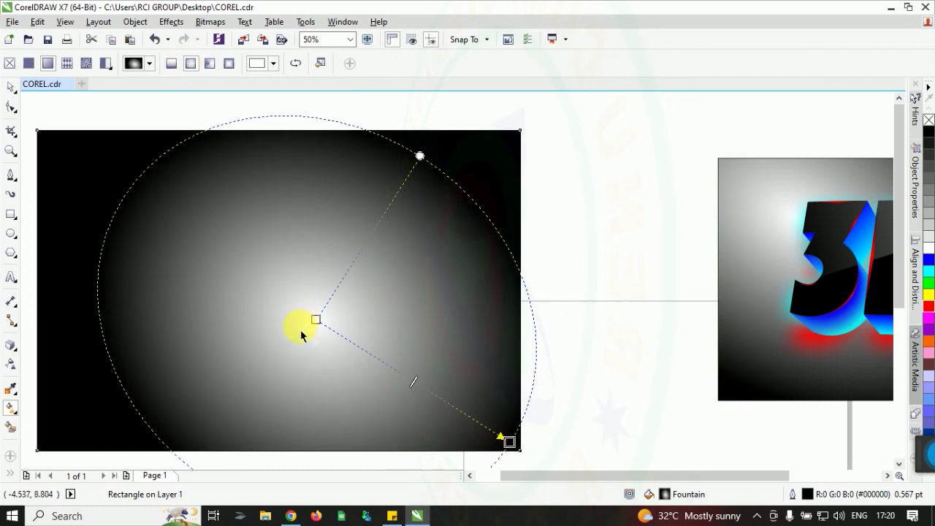
left_click(321, 319)
left_click_drag(119, 243, 121, 244)
Narrow and shorten the ellipse of the fountain fill so the rectangle's right side and lower corners fade to black
scroll(463, 242, "down", 1)
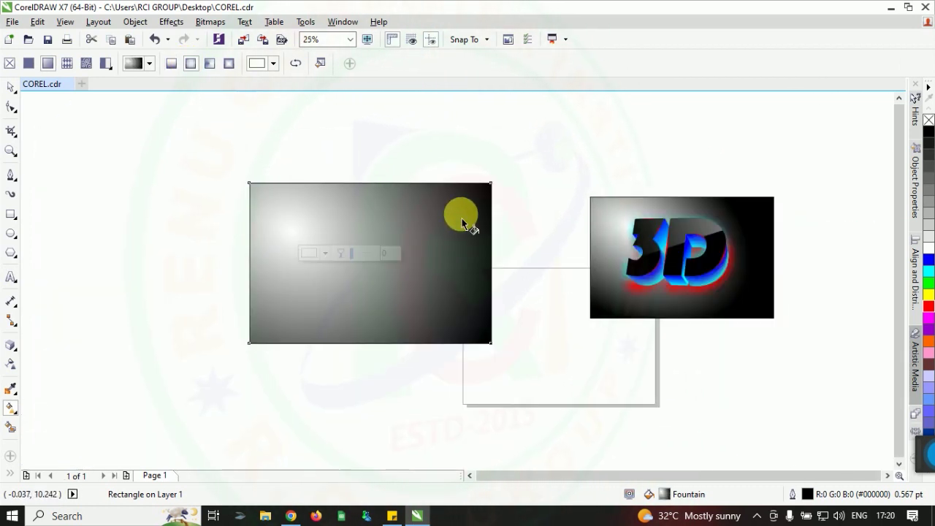
scroll(461, 222, "down", 1)
left_click_drag(427, 156, 405, 175)
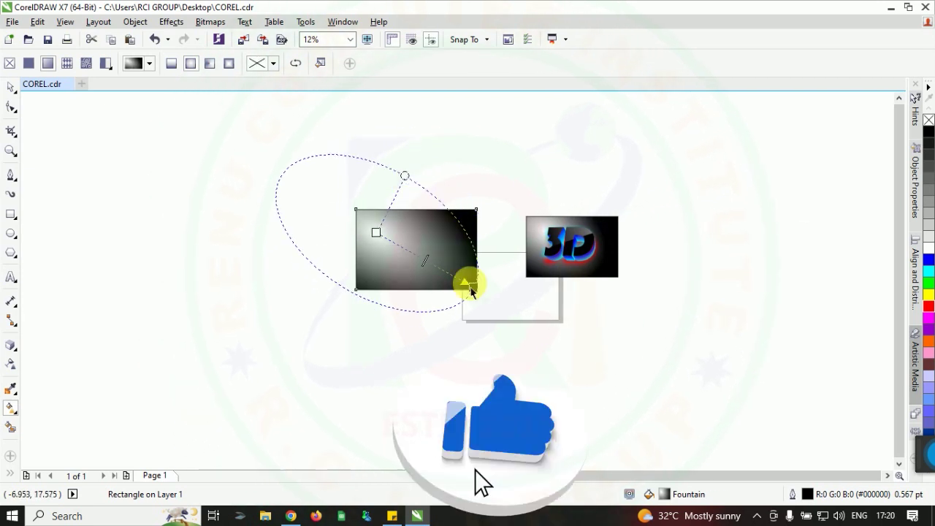
left_click_drag(469, 286, 452, 271)
Send the gradient rectangle to the back, behind the 3D letters and red glow, and deselect it
left_click(12, 89)
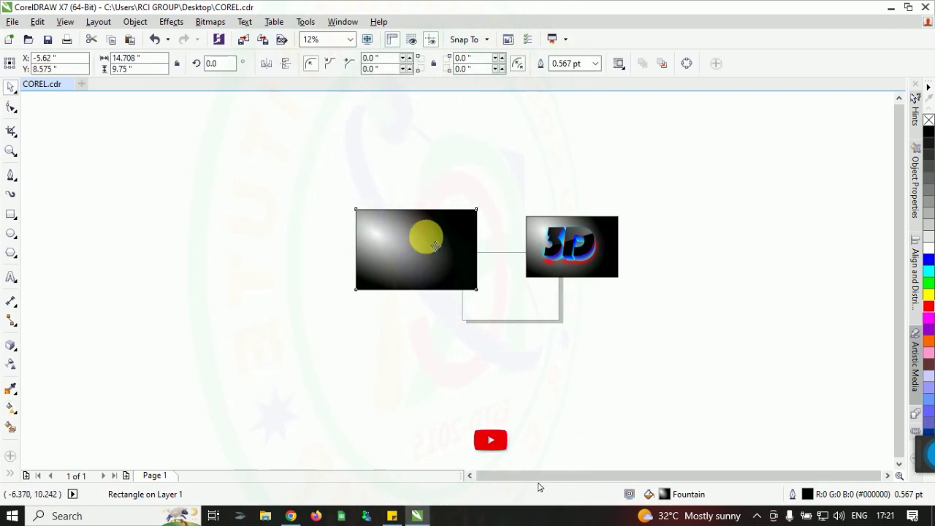
scroll(424, 234, "up", 4)
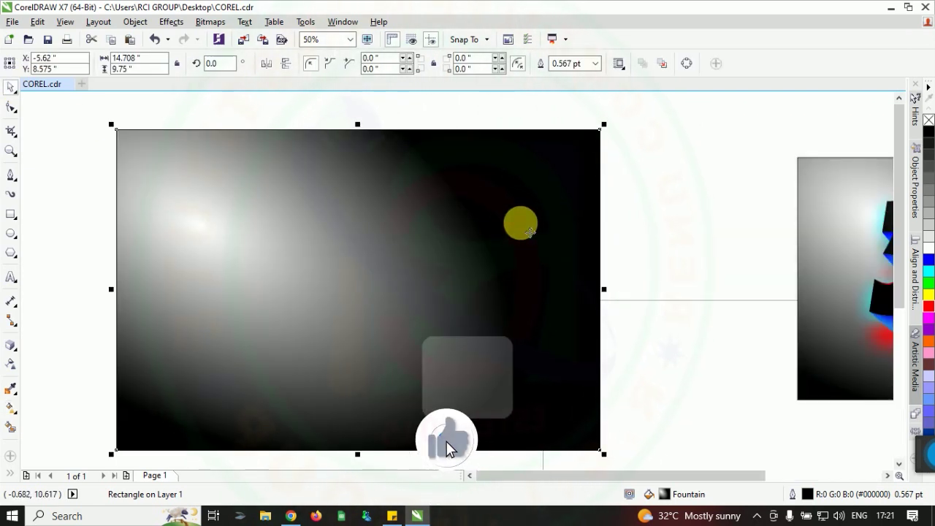
key("shift+Page_Down")
left_click(655, 223)
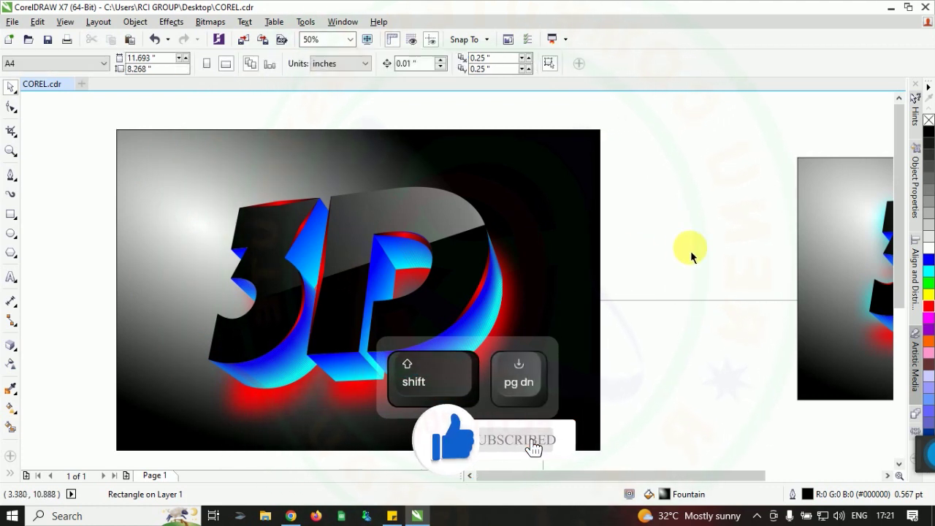